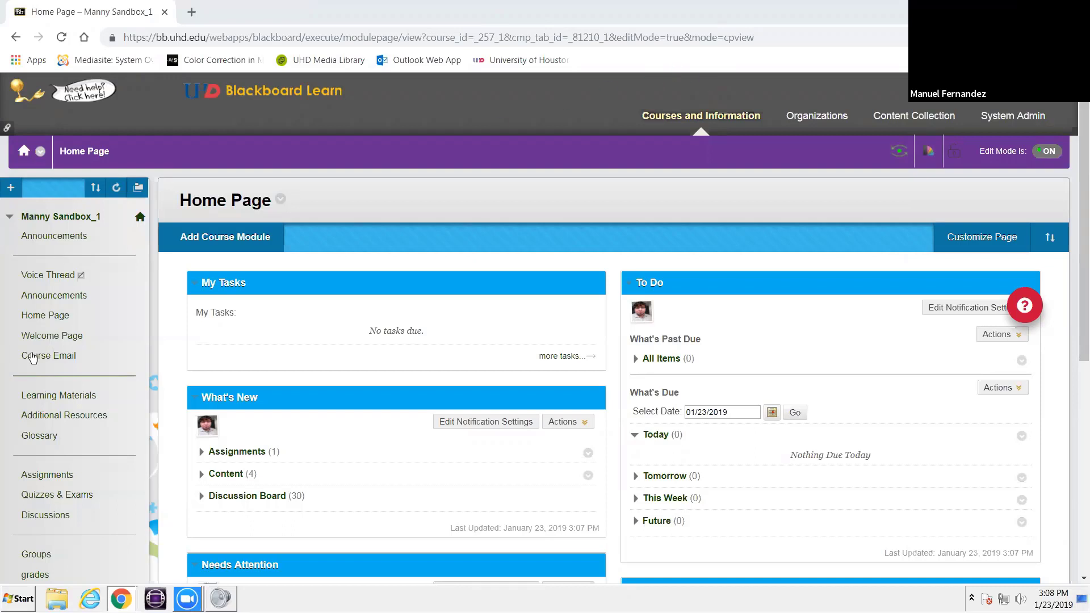
# - Open the Adaptive Release settings of the Week 1 folder in Learning Materials
pyautogui.click(57, 401)
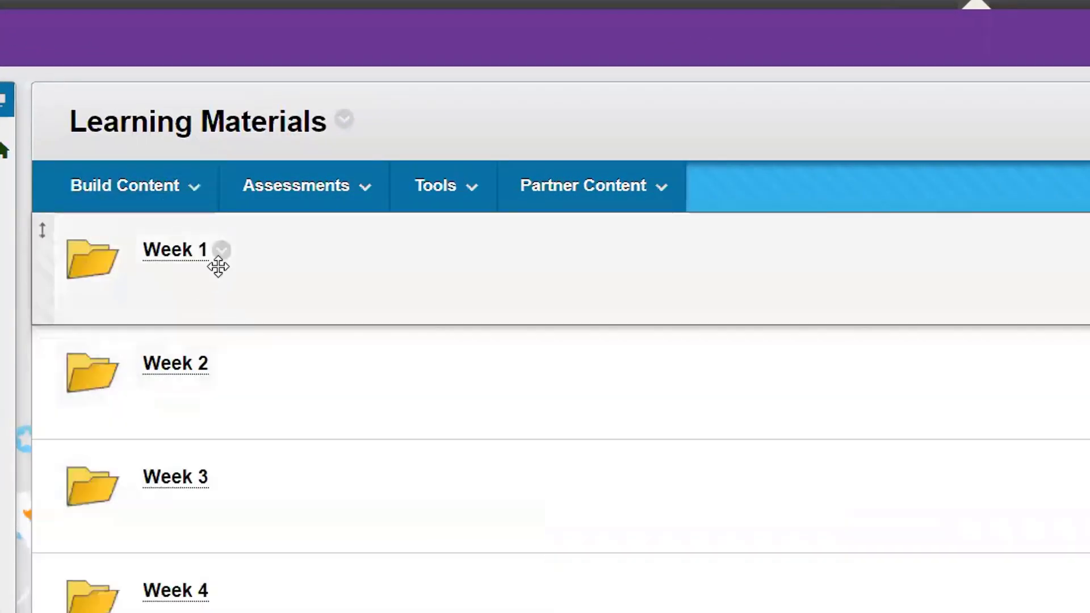
pyautogui.click(221, 251)
pyautogui.click(334, 353)
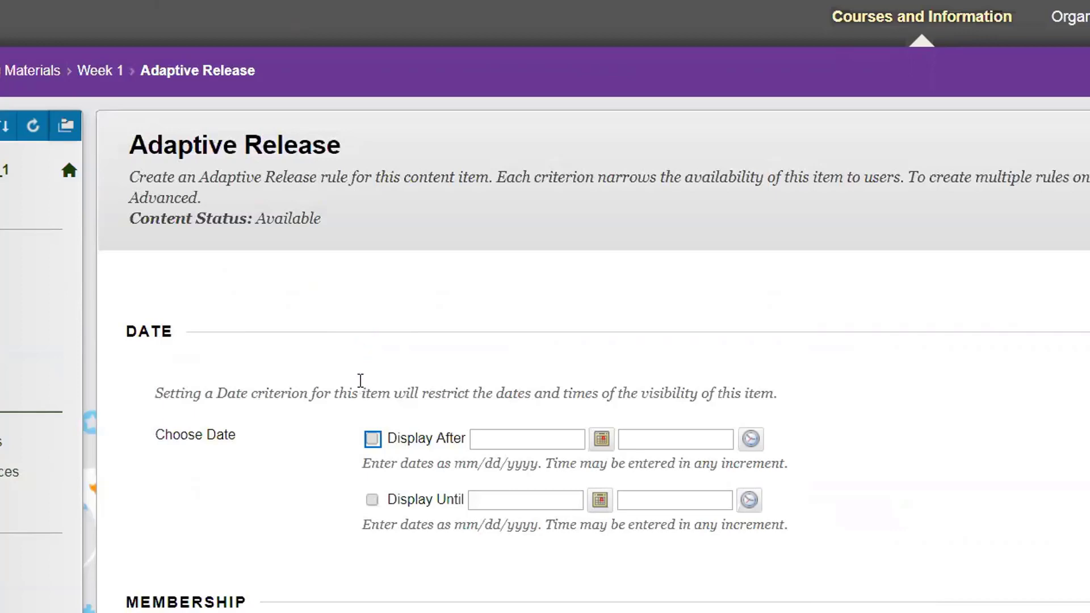
# - Look through the Date, Membership, Grade and Review Status criteria, including the available Grade Center columns
pyautogui.scroll(-3, 360, 380)
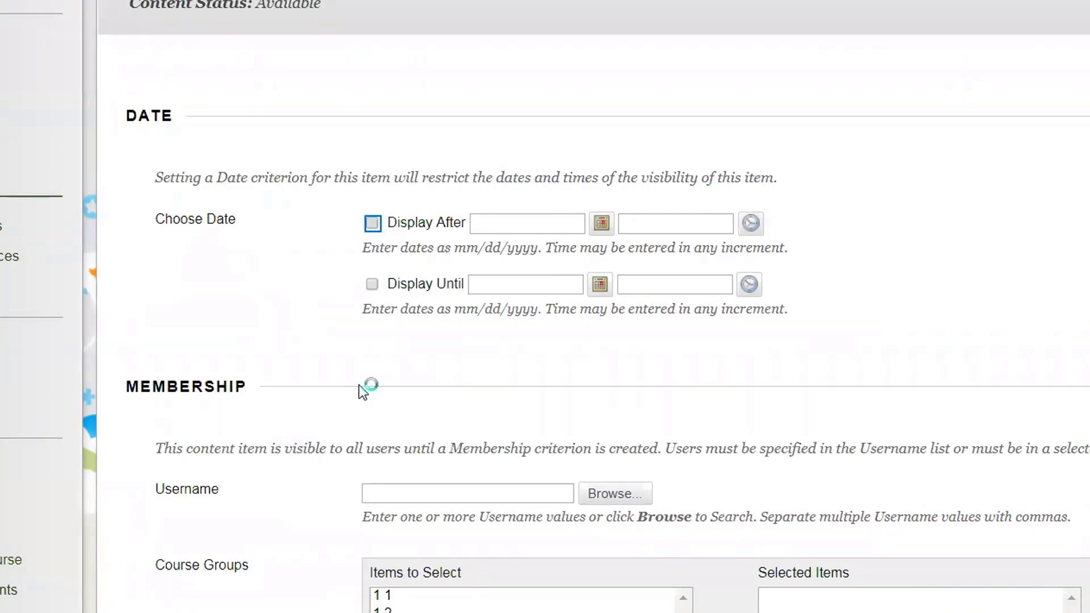
pyautogui.scroll(-3, 376, 401)
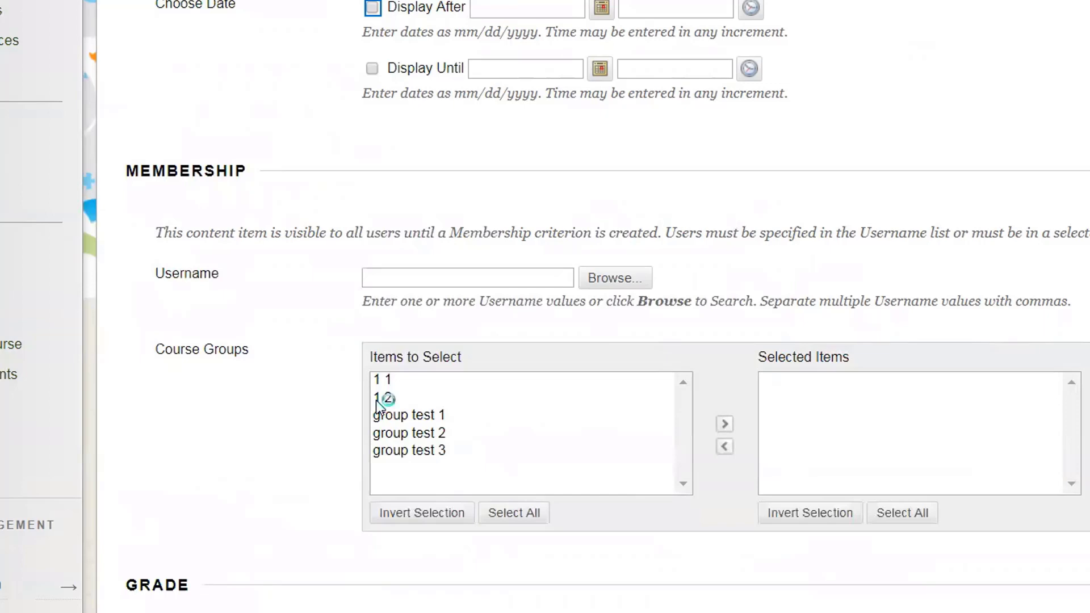
pyautogui.scroll(-8, 420, 414)
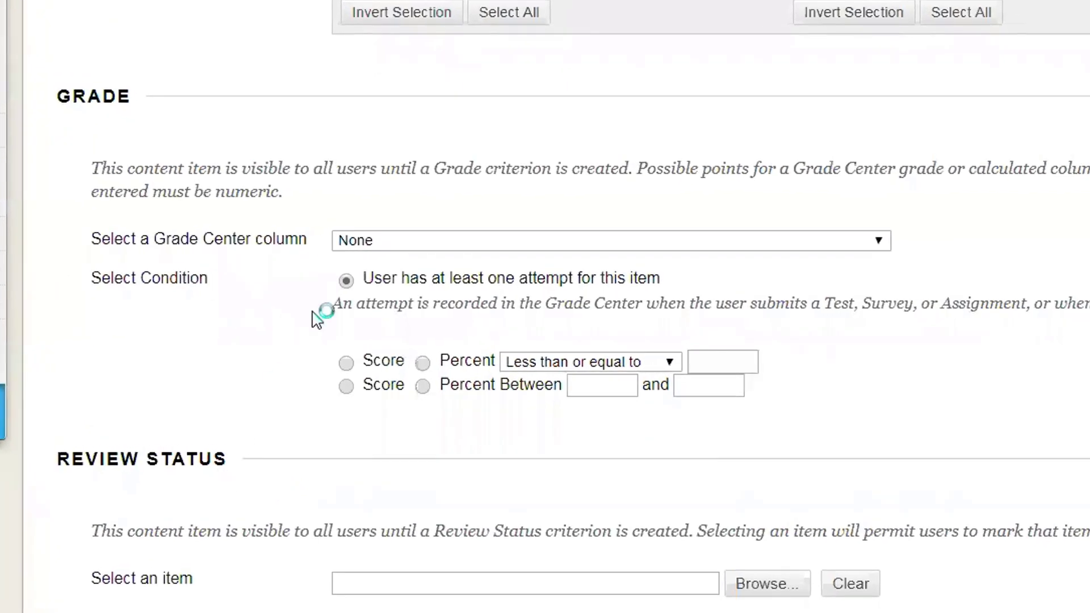
pyautogui.click(418, 238)
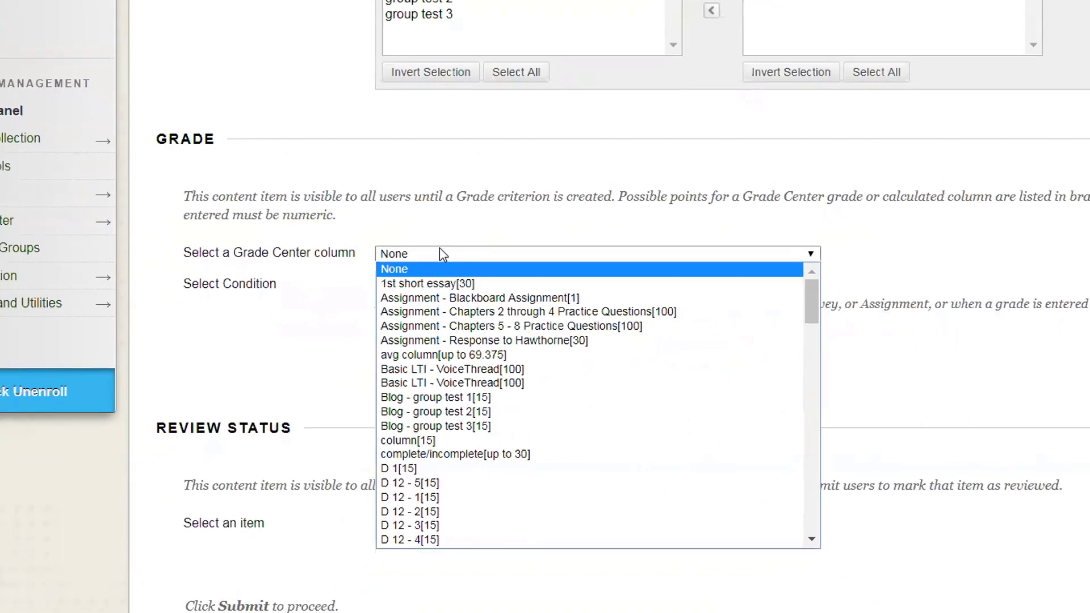
pyautogui.click(237, 378)
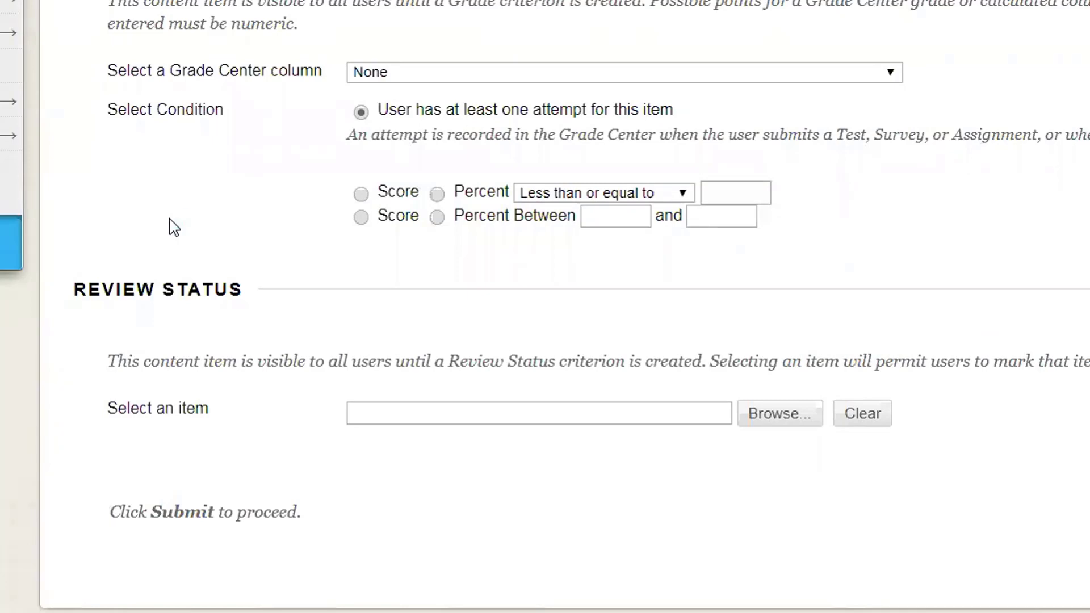
# - Add the course group "group test 1" to the selected items of the Membership criterion
pyautogui.scroll(3, 355, 309)
pyautogui.scroll(10, 357, 312)
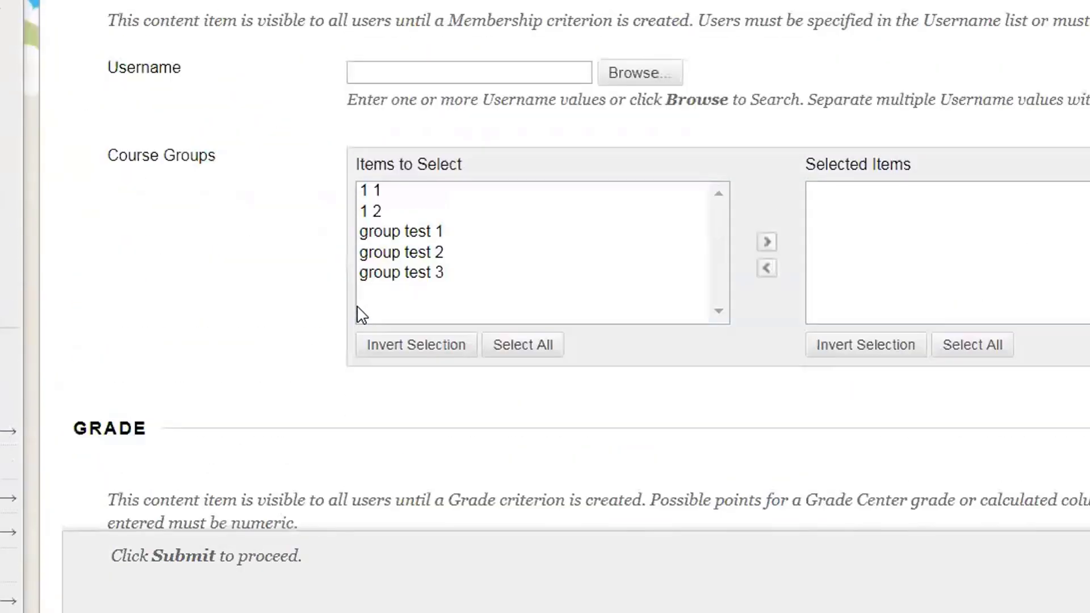
pyautogui.scroll(-8, 364, 287)
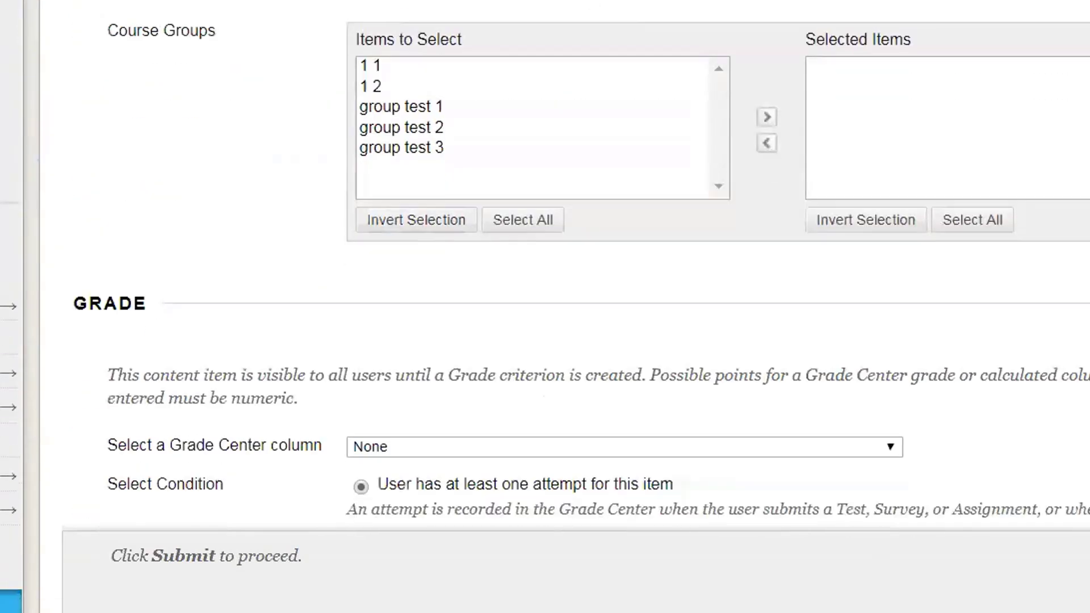
pyautogui.click(417, 112)
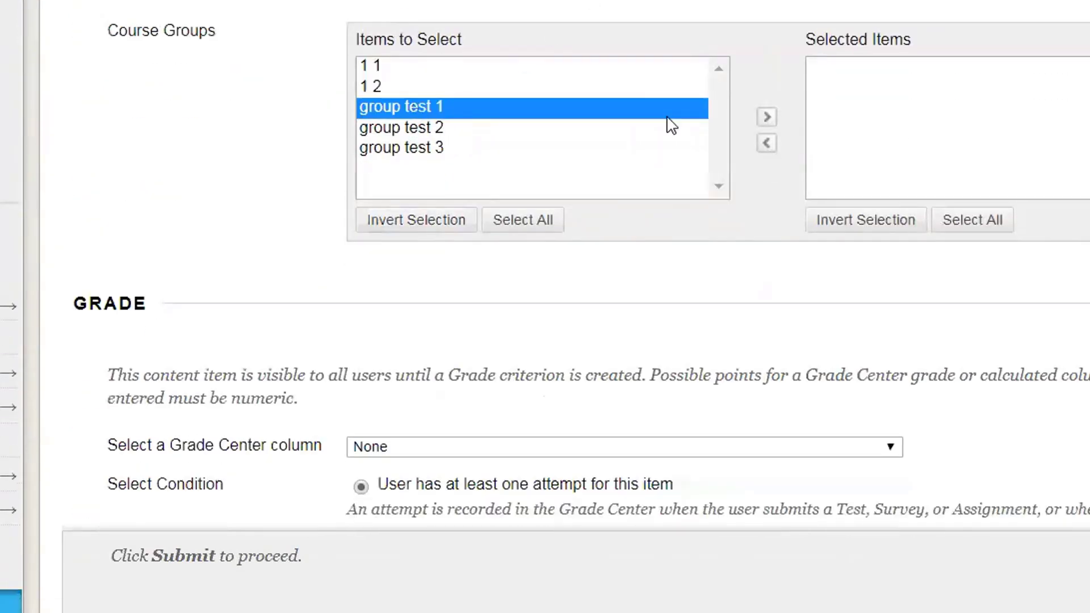
pyautogui.click(766, 117)
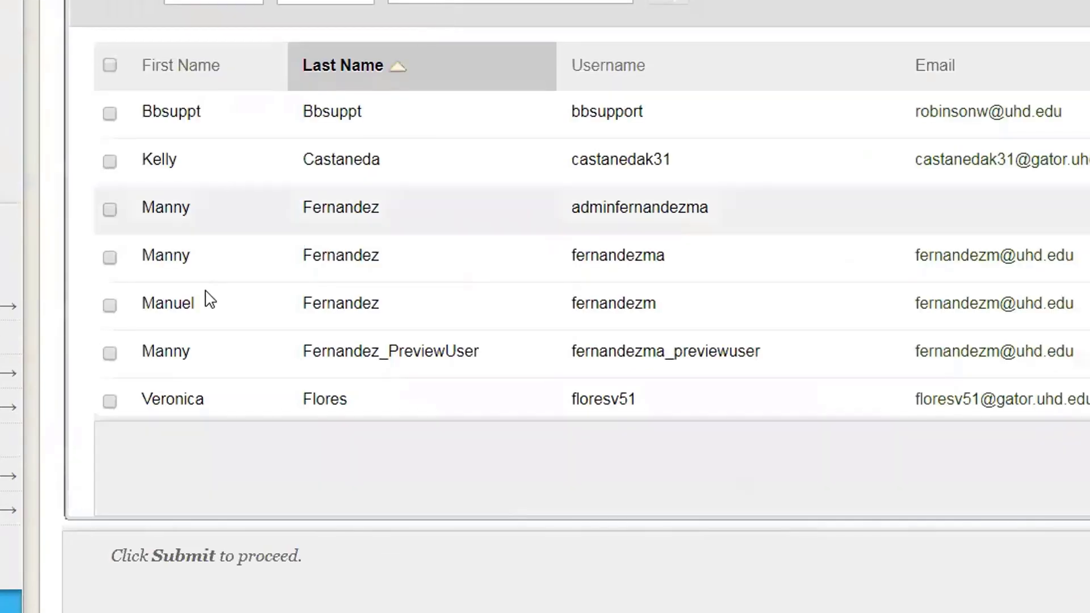
# - Add one course user from the user list to the Username field of the Membership criterion
pyautogui.scroll(-4, 205, 297)
pyautogui.scroll(1, 129, 187)
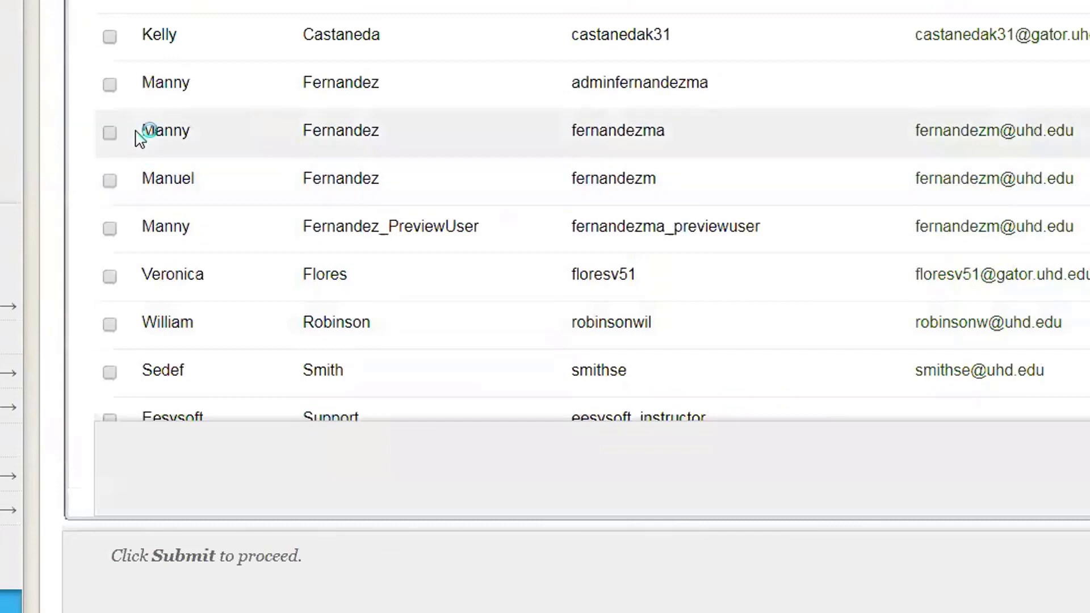
pyautogui.click(109, 132)
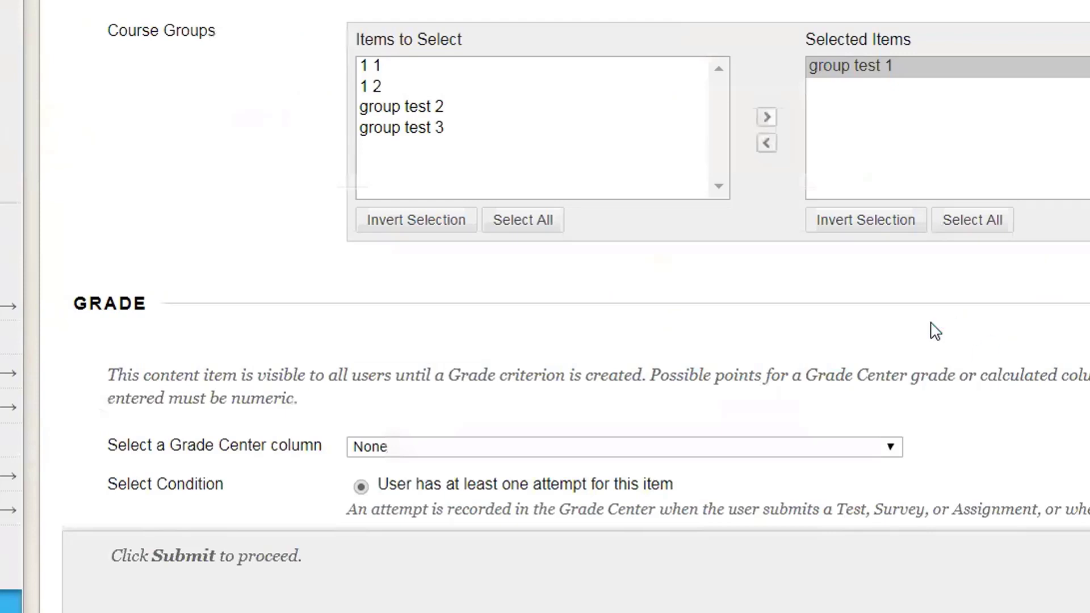
# - Set the Grade criterion's Grade Center column to "Test - Syllabus Quiz (**Webcam**) - Requires Respondus LockDown Browser[30]"
pyautogui.scroll(-5, 857, 295)
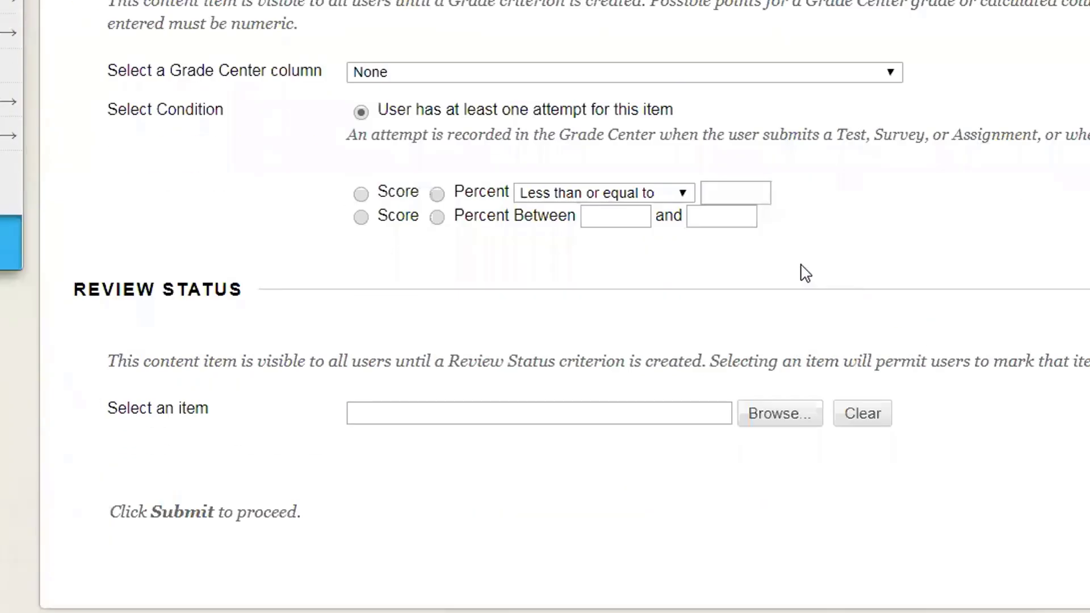
pyautogui.click(354, 176)
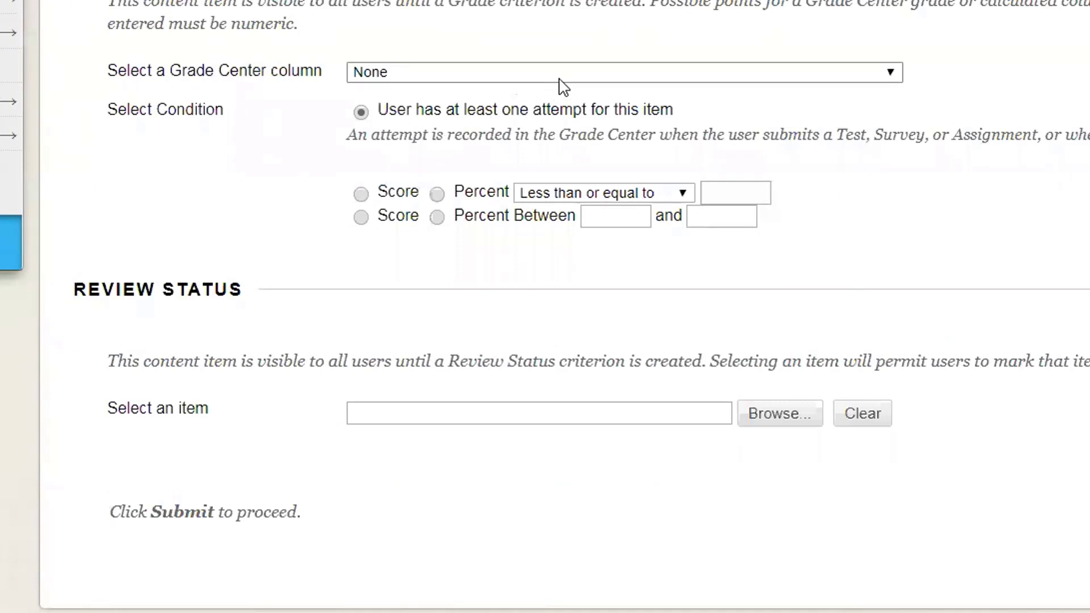
pyautogui.click(498, 73)
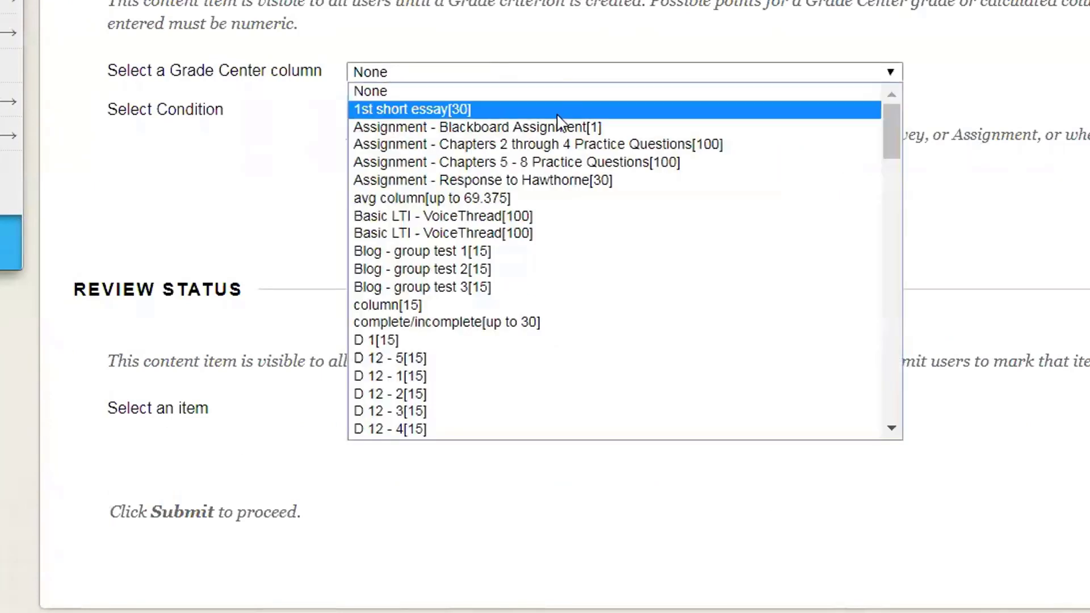
pyautogui.scroll(-9, 576, 233)
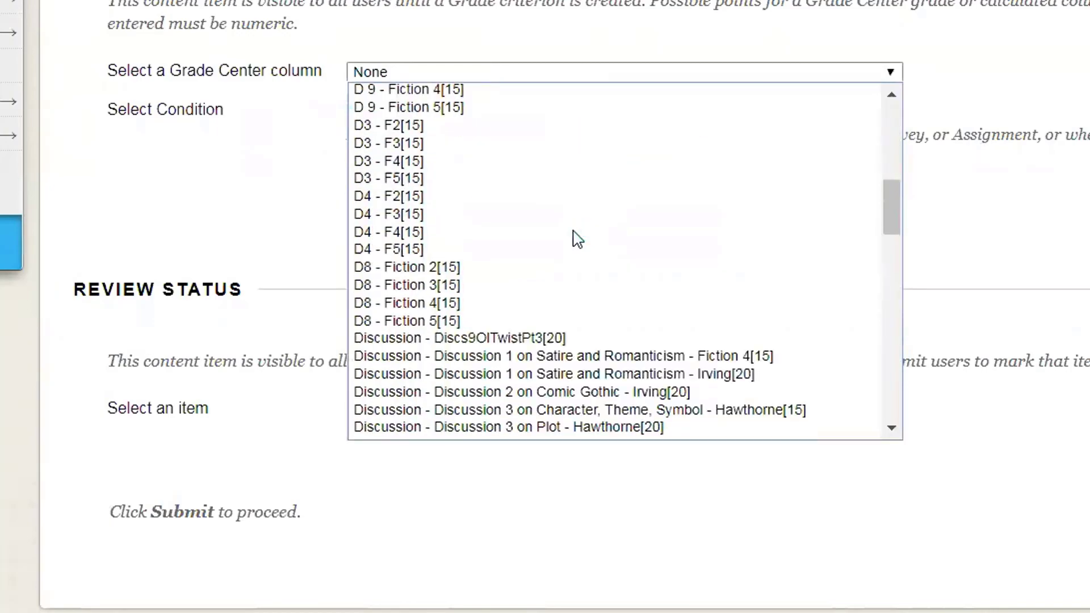
pyautogui.scroll(-15, 573, 231)
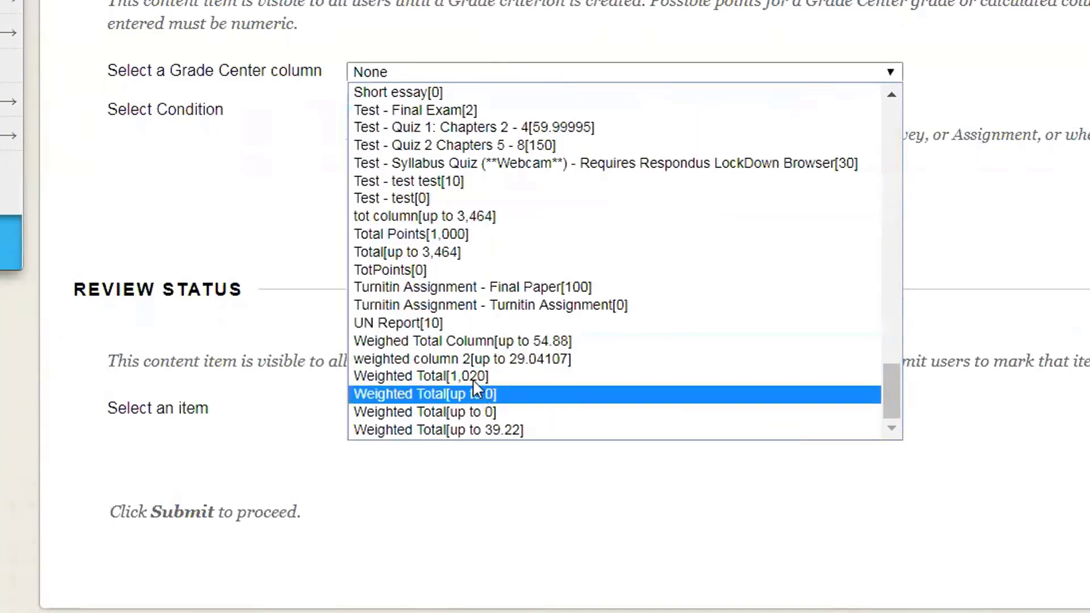
pyautogui.scroll(10, 449, 277)
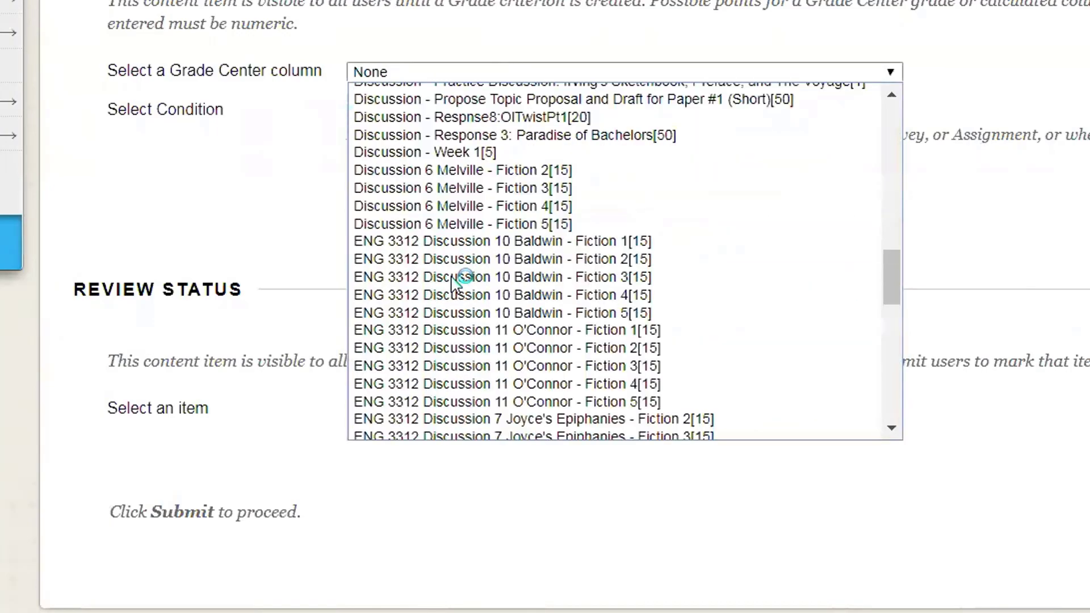
pyautogui.scroll(-10, 452, 282)
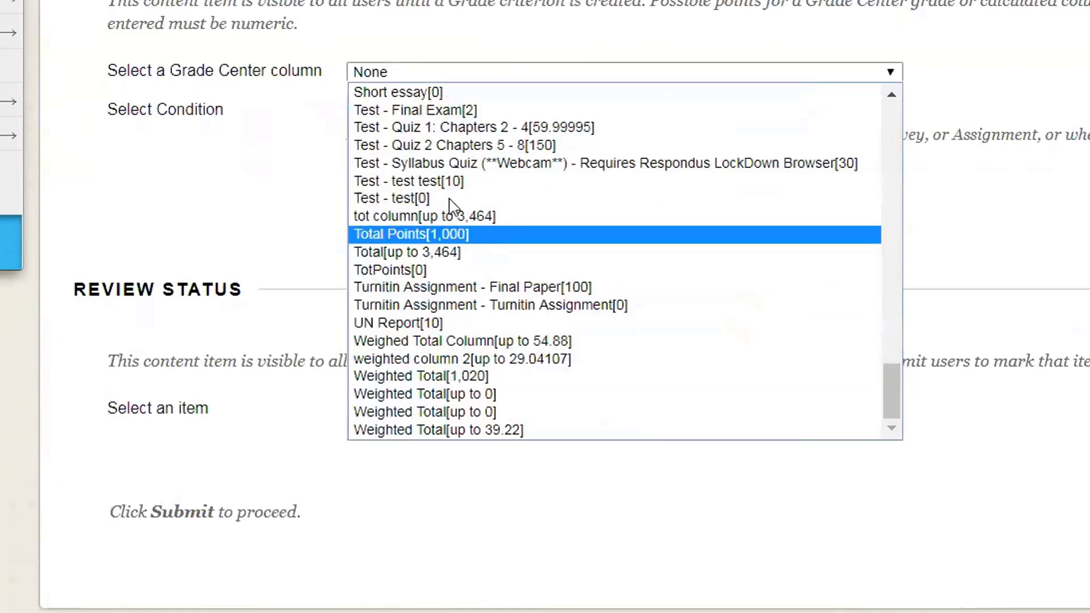
pyautogui.click(462, 165)
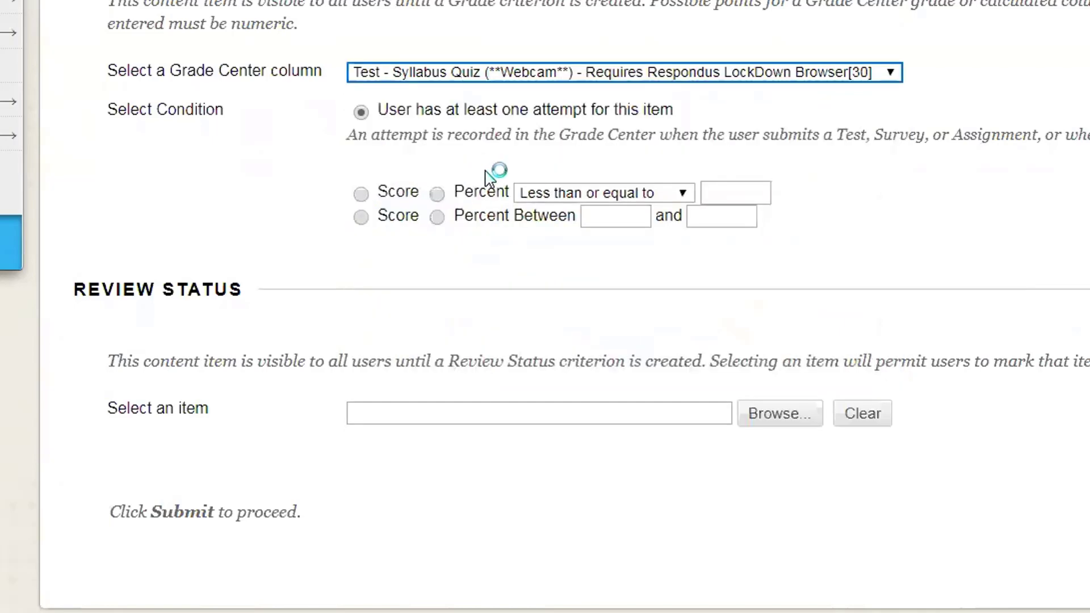
# - Set the grade condition to a score less than or equal to 12
pyautogui.click(363, 194)
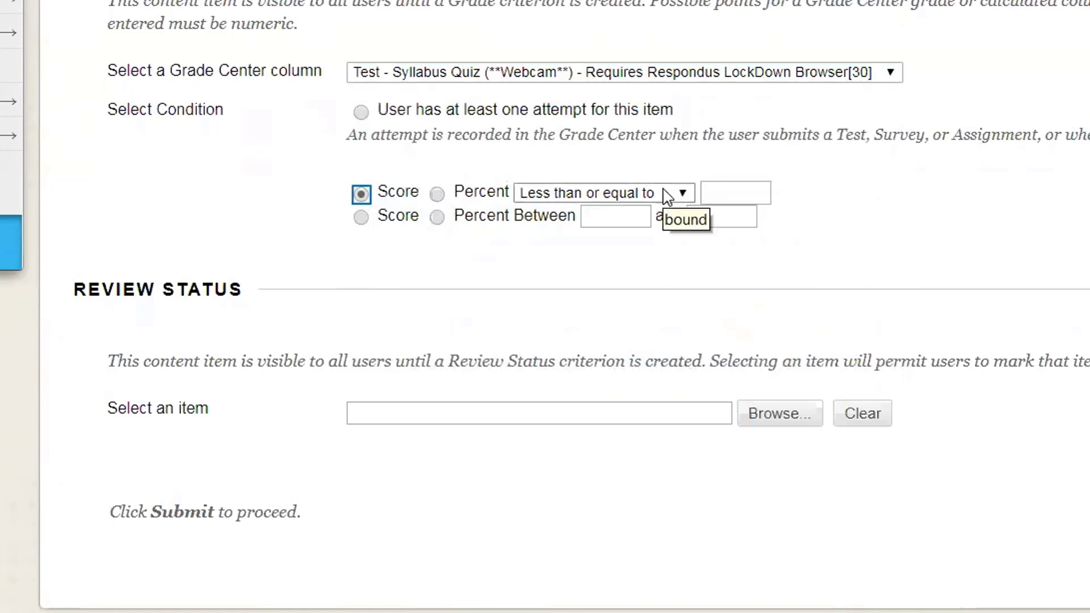
pyautogui.click(733, 195)
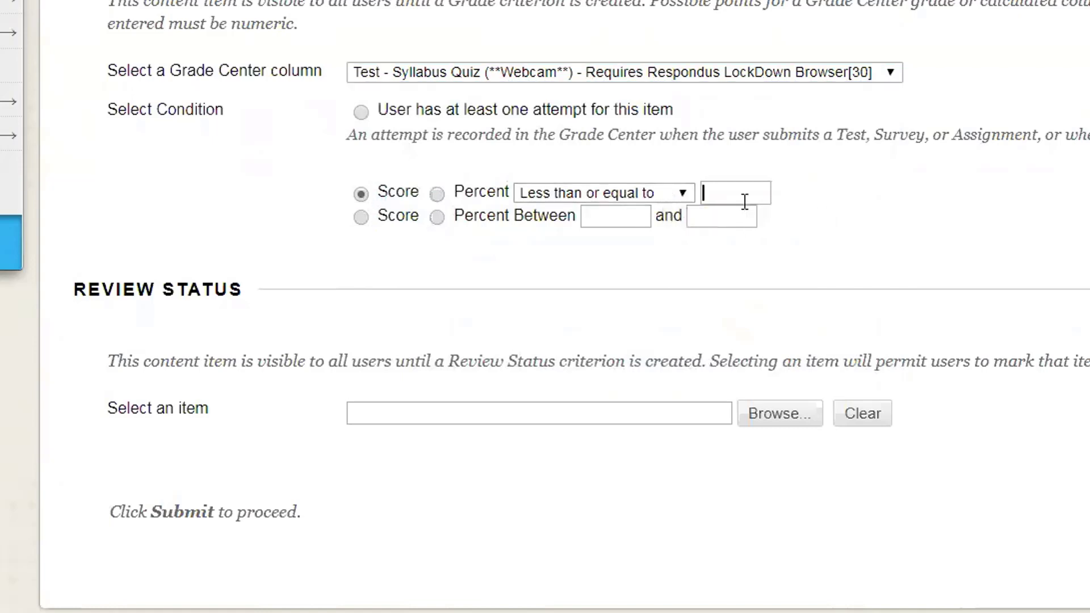
pyautogui.write('12')
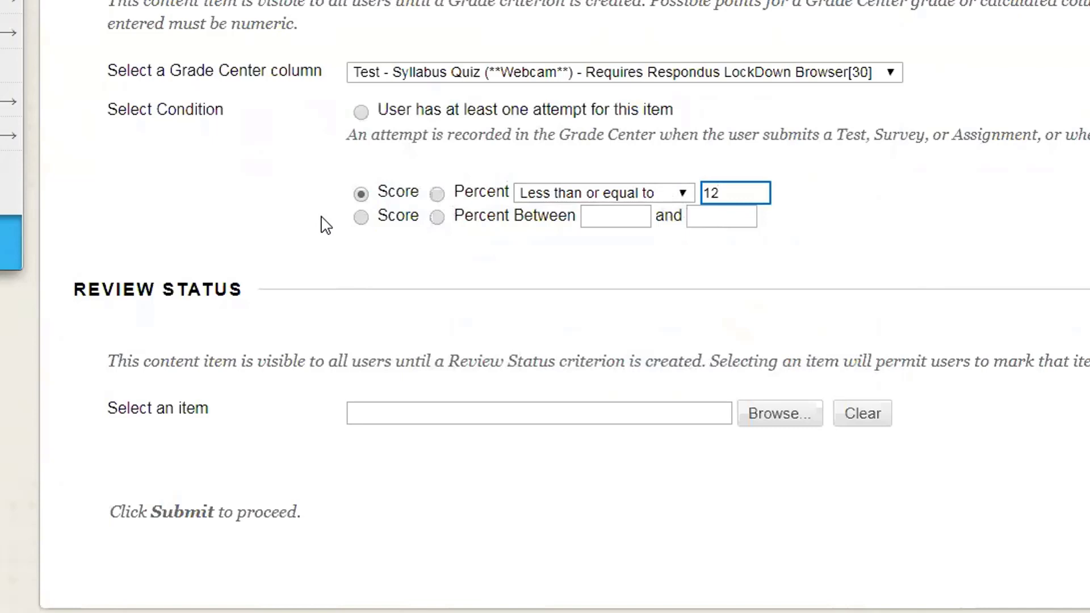
# - Change the grade condition to a percent less than or equal to 20
pyautogui.click(437, 195)
pyautogui.doubleClick(730, 192)
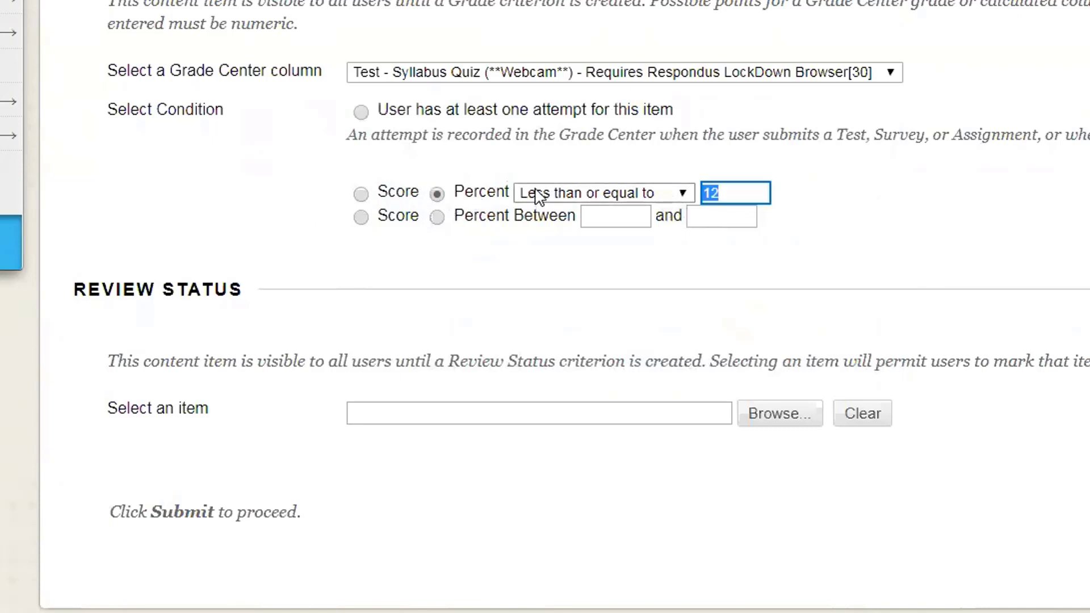
pyautogui.write('20')
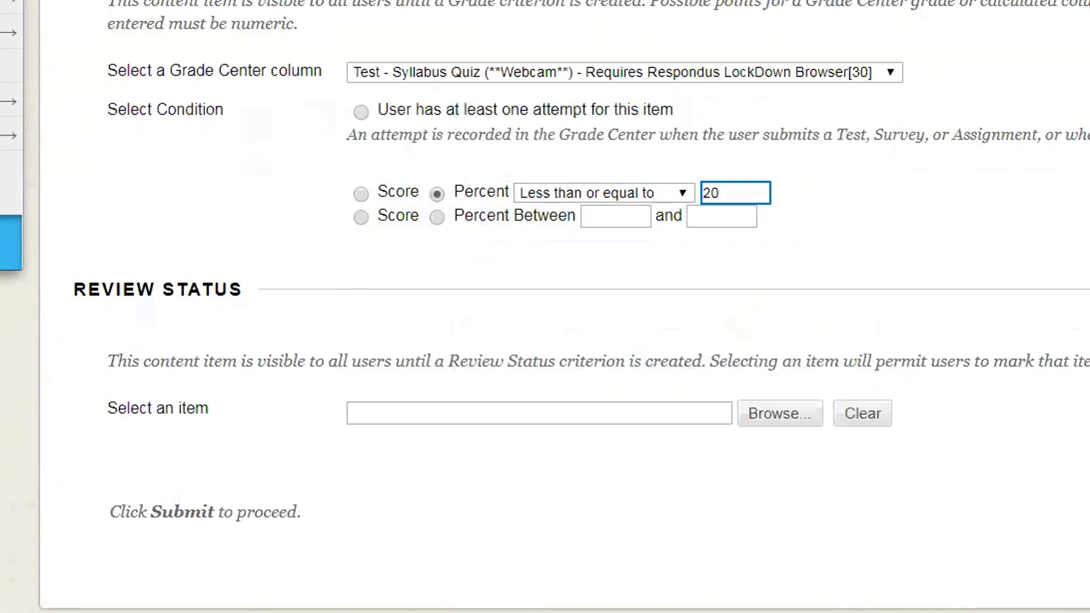
# - Recheck the Date and Membership criteria, and submit the adaptive release rule for Week 1
pyautogui.scroll(10, 732, 372)
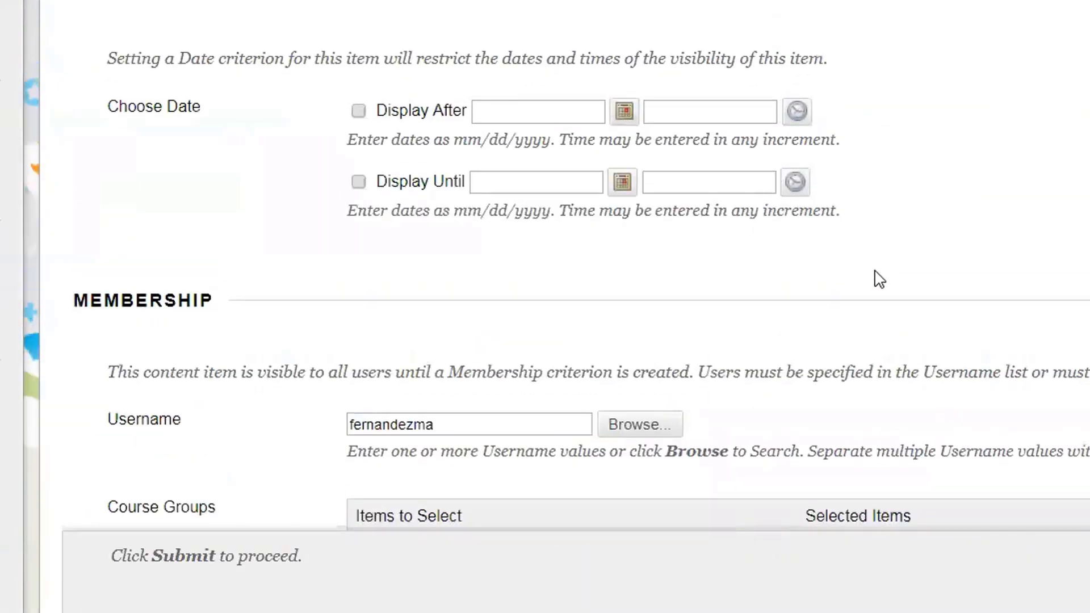
pyautogui.scroll(-1, 879, 279)
pyautogui.scroll(4, 913, 283)
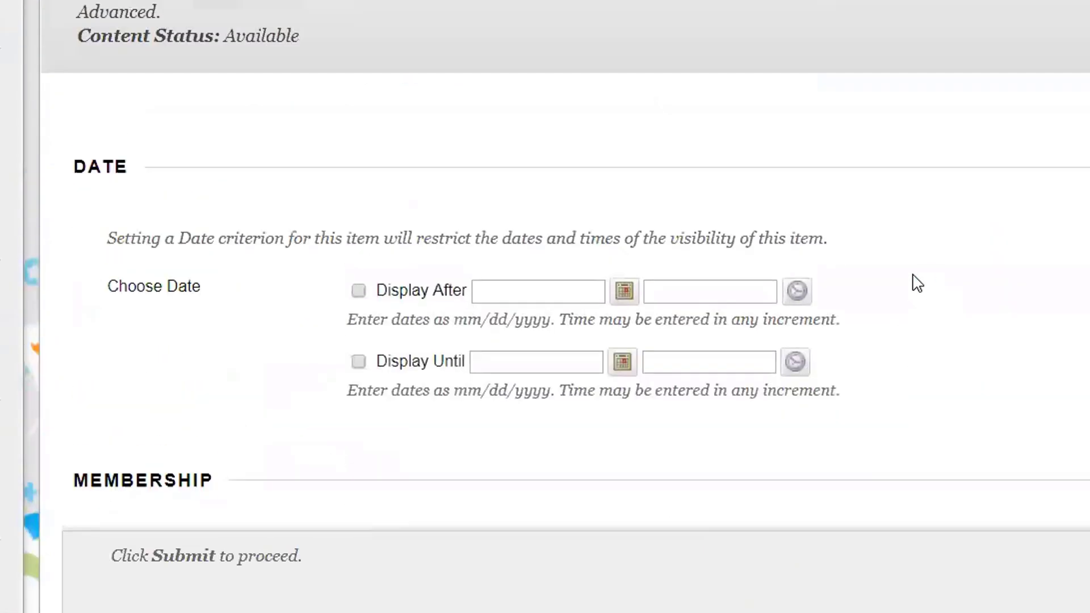
pyautogui.scroll(-10, 925, 280)
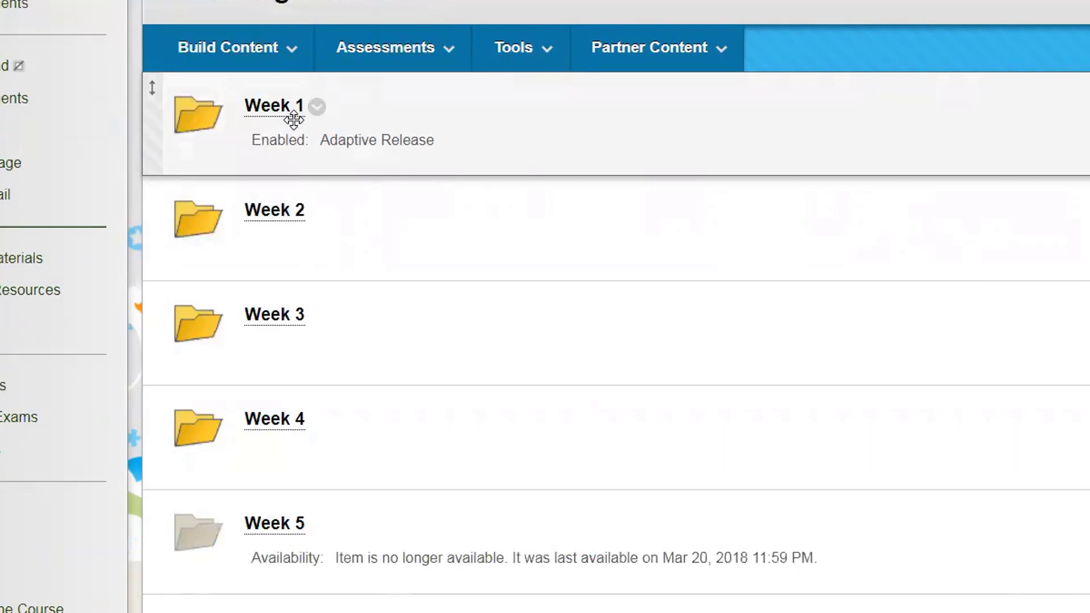
# - Open Adaptive Release: Advanced for the Week 1 folder, and return to Learning Materials
pyautogui.click(316, 107)
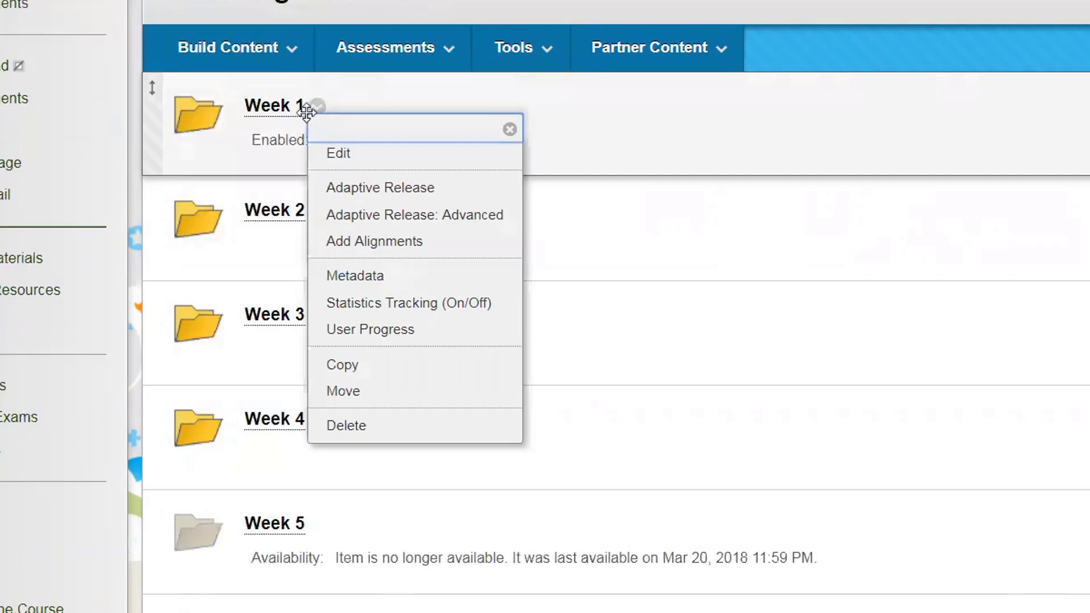
pyautogui.click(401, 216)
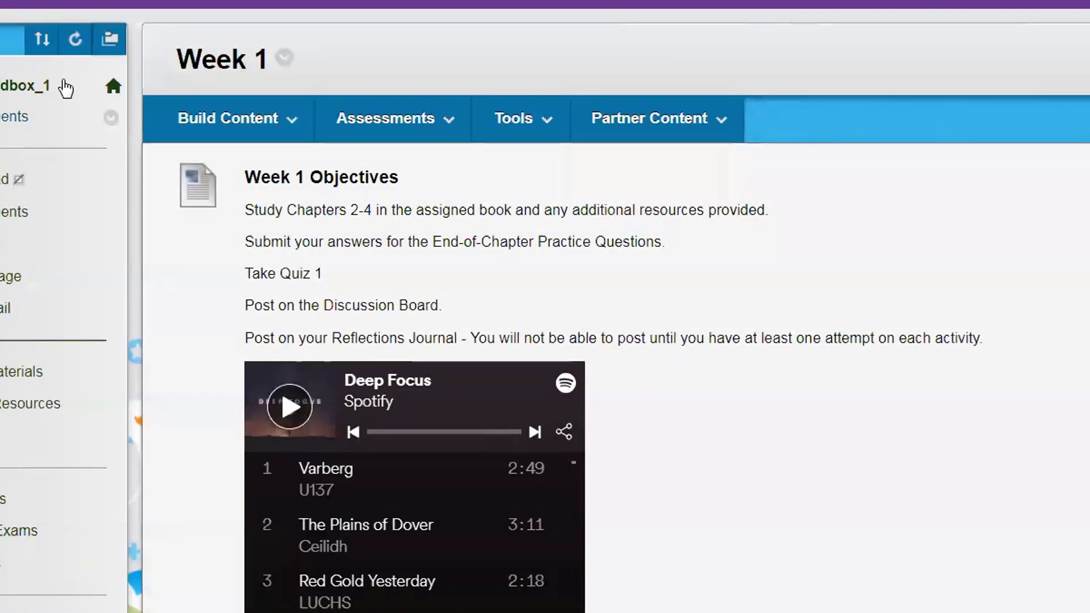
pyautogui.scroll(-2, 34, 309)
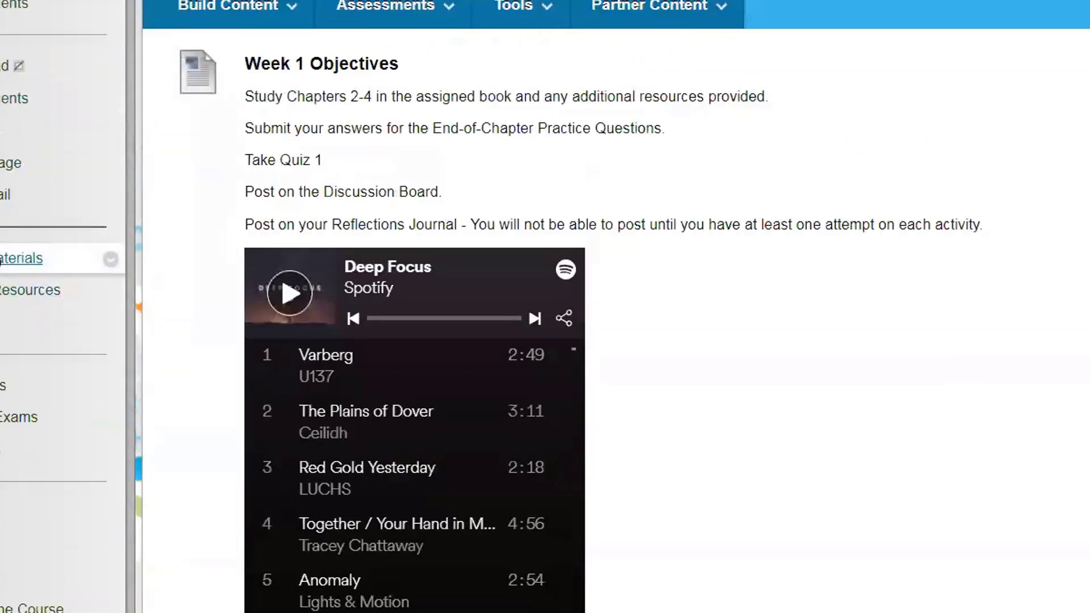
pyautogui.click(23, 258)
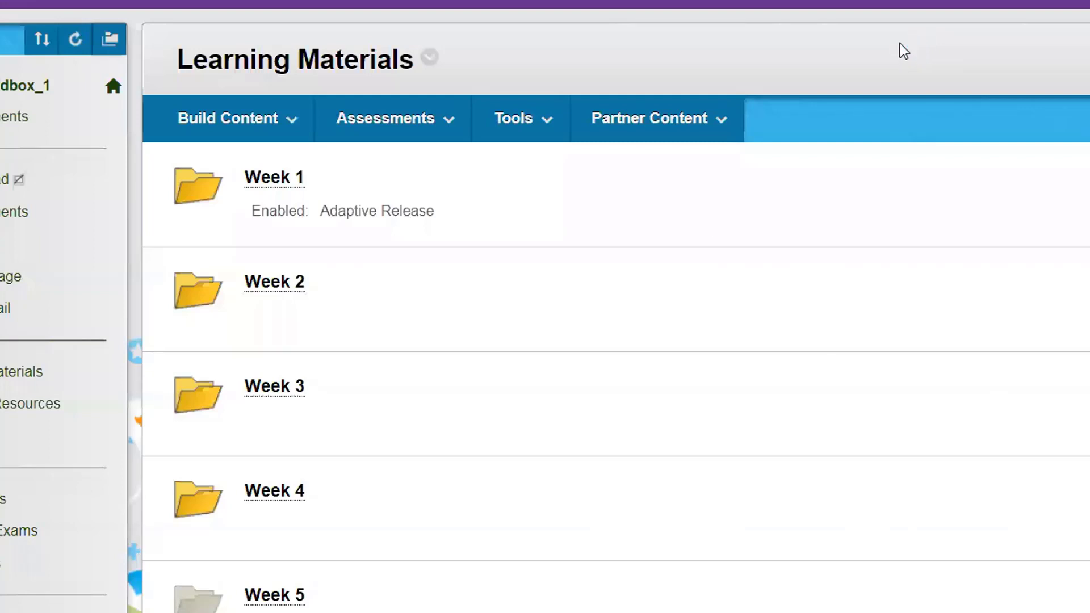
pyautogui.moveTo(314, 214)
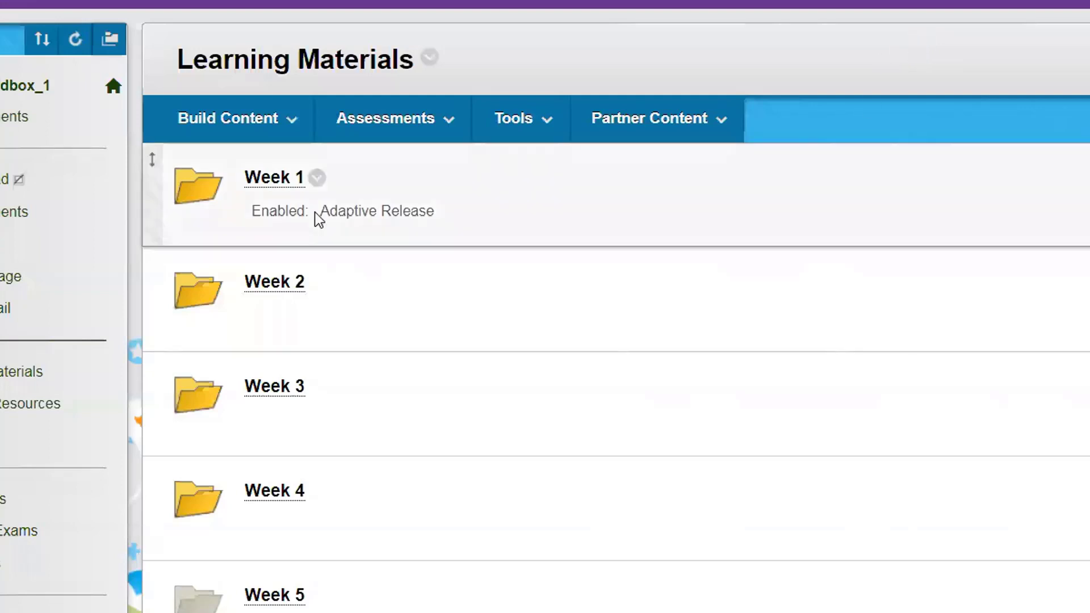
pyautogui.click(317, 178)
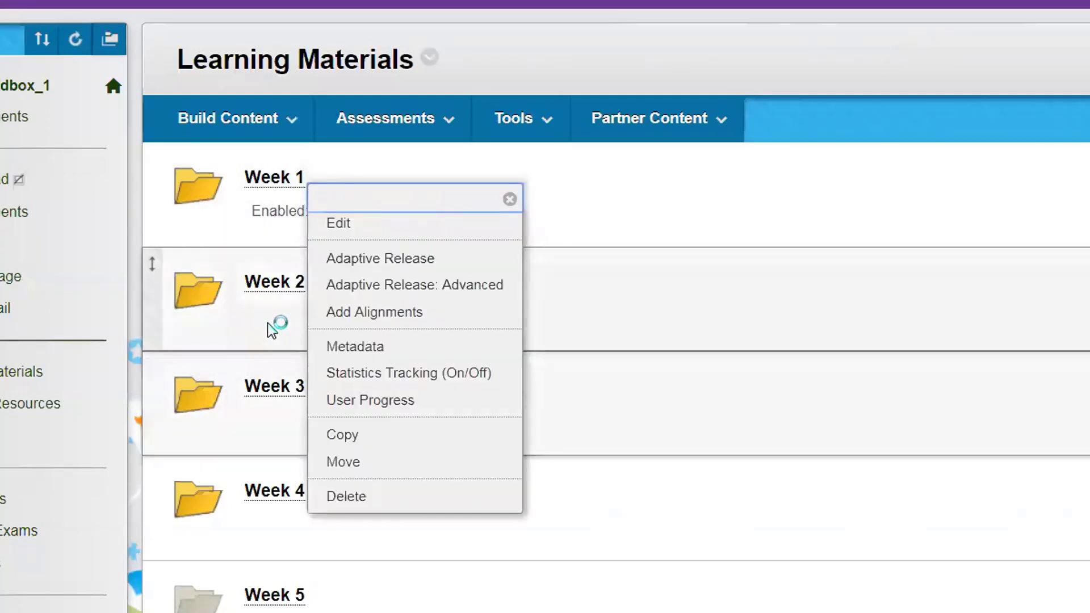
pyautogui.click(732, 294)
# - Open the basic Adaptive Release settings of the Week 2 folder and go to its Grade criteria
pyautogui.click(317, 282)
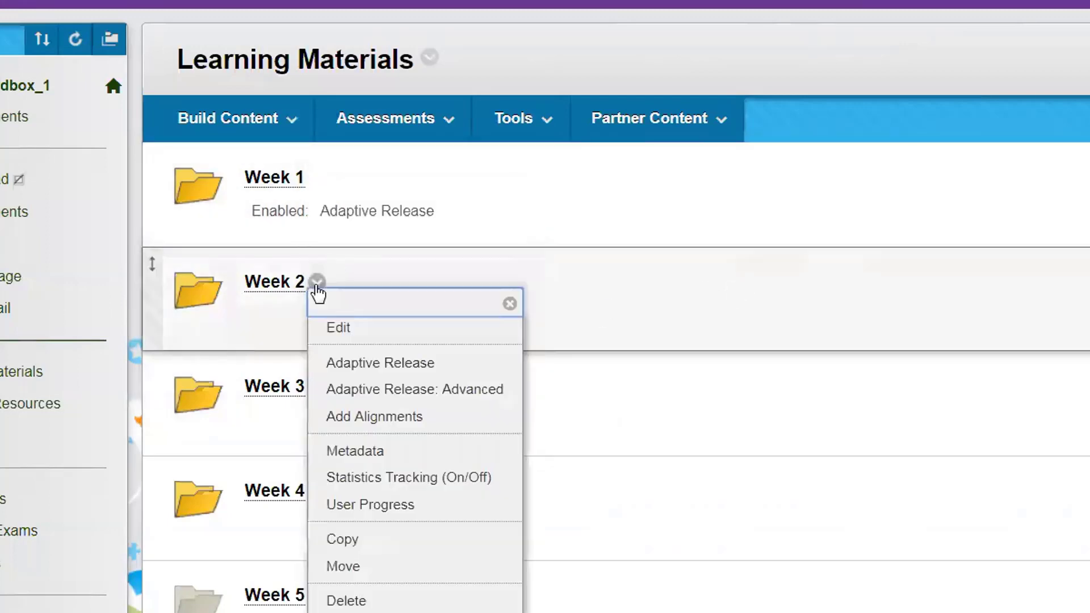
pyautogui.click(358, 366)
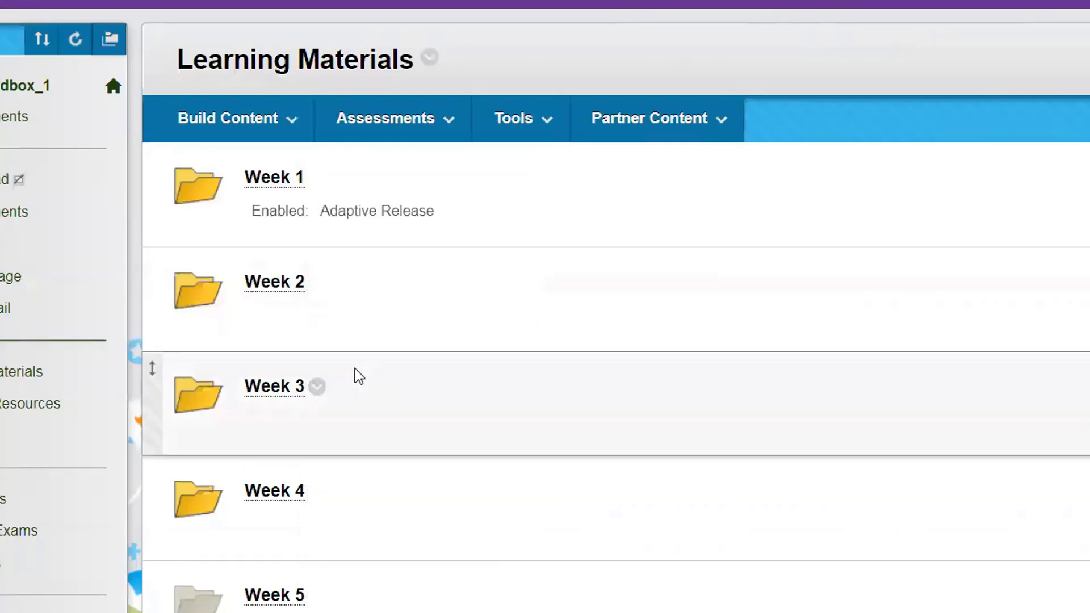
pyautogui.scroll(-2, 348, 352)
pyautogui.scroll(-3, 347, 344)
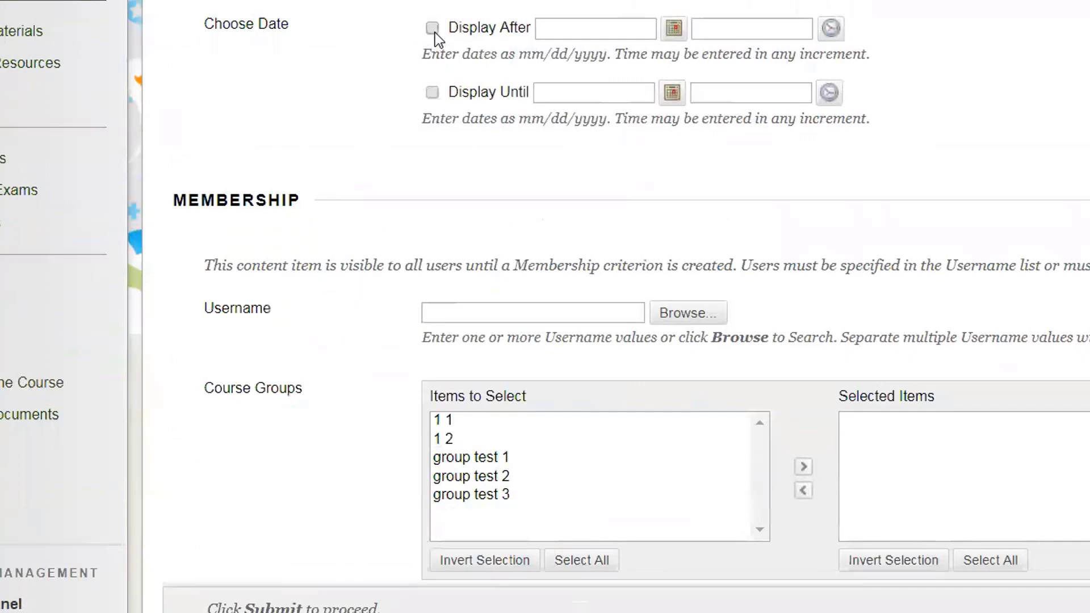
pyautogui.scroll(-5, 391, 154)
pyautogui.scroll(-4, 612, 192)
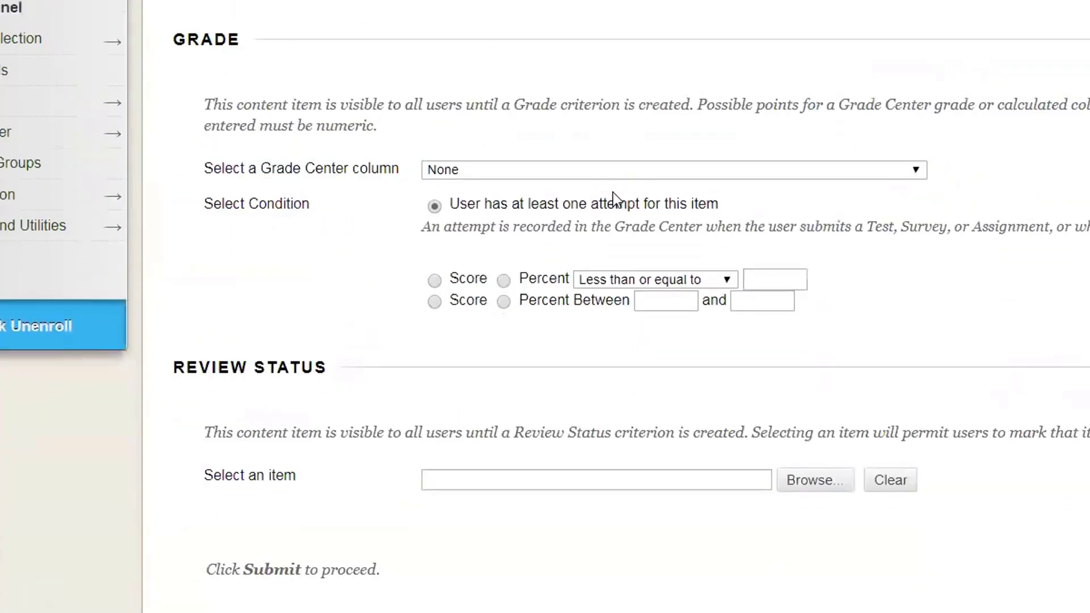
# - Choose D 1 as the Grade Center column for the Week 2 grade criterion
pyautogui.click(622, 177)
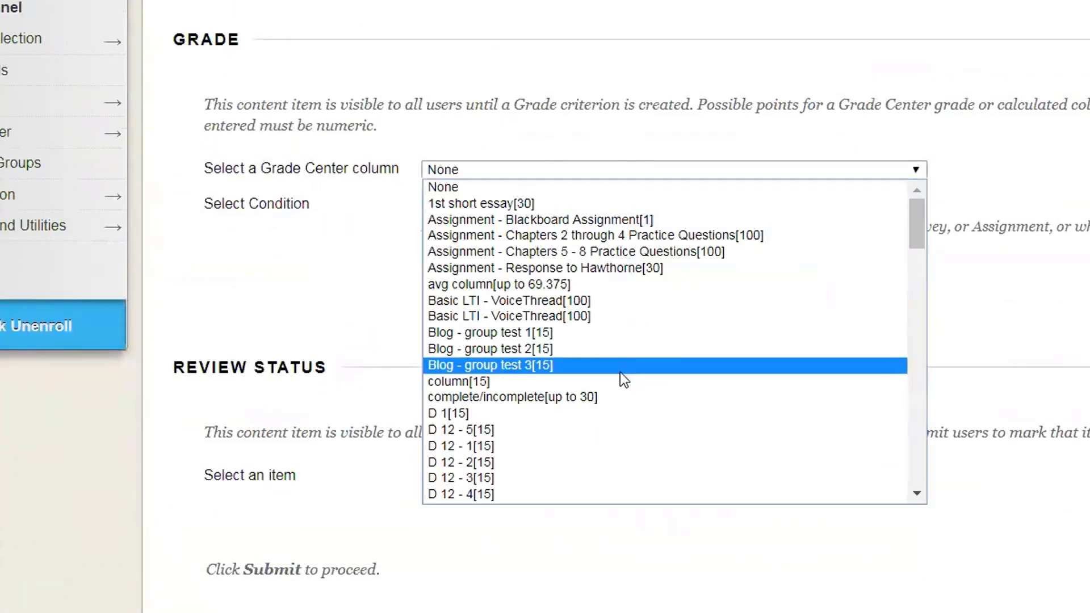
pyautogui.scroll(-5, 623, 373)
pyautogui.scroll(5, 625, 373)
pyautogui.scroll(-9, 625, 373)
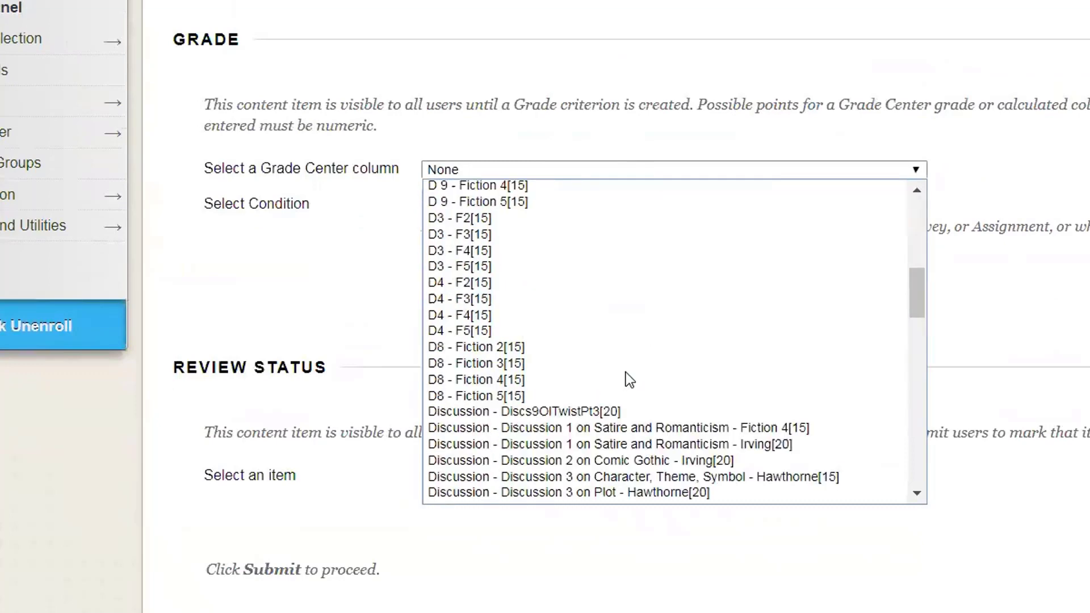
pyautogui.scroll(5, 568, 379)
pyautogui.click(535, 188)
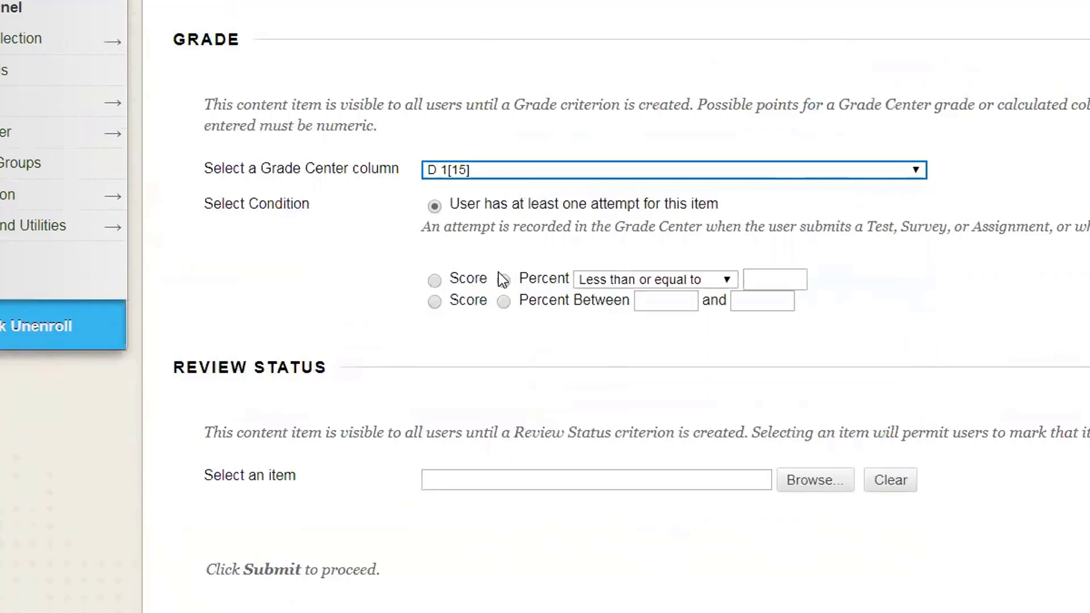
pyautogui.click(463, 205)
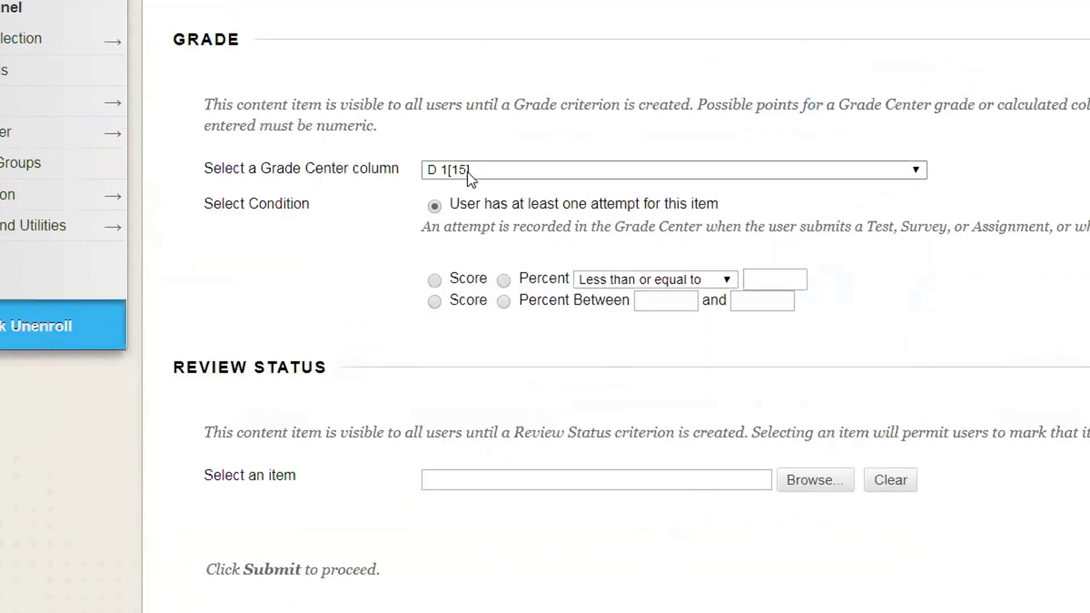
pyautogui.click(468, 172)
pyautogui.click(492, 303)
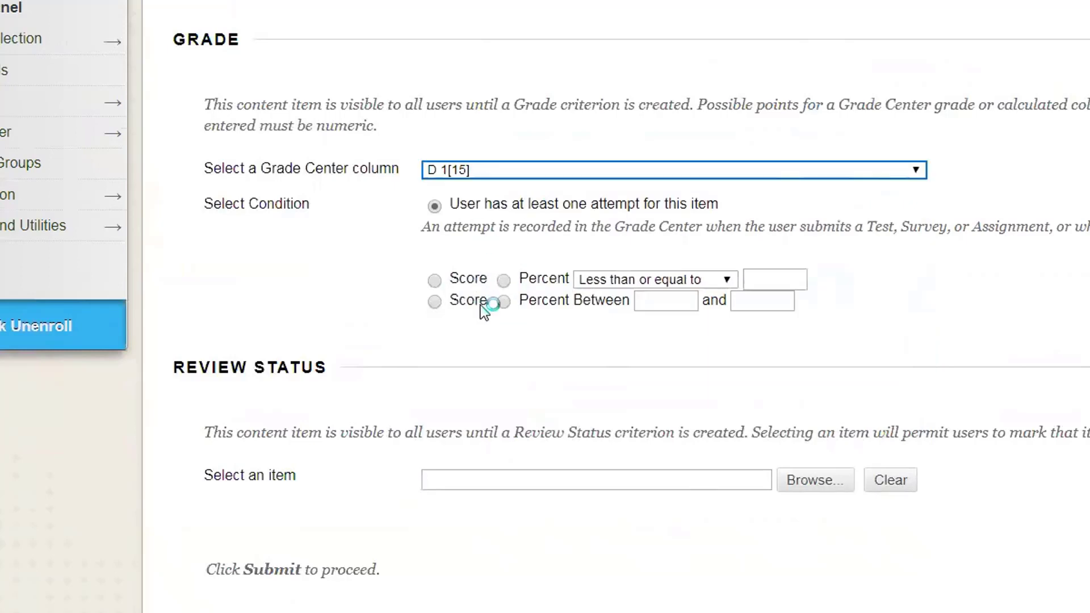
# - Set the grade condition to a percent greater than or equal to 75, and submit the Week 2 rule
pyautogui.click(503, 281)
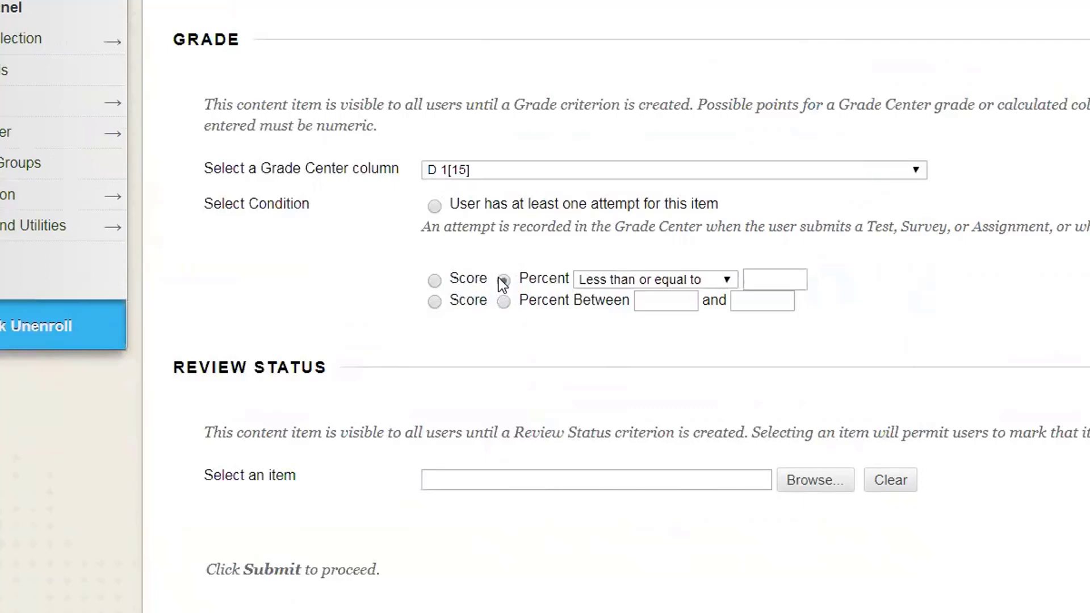
pyautogui.click(649, 281)
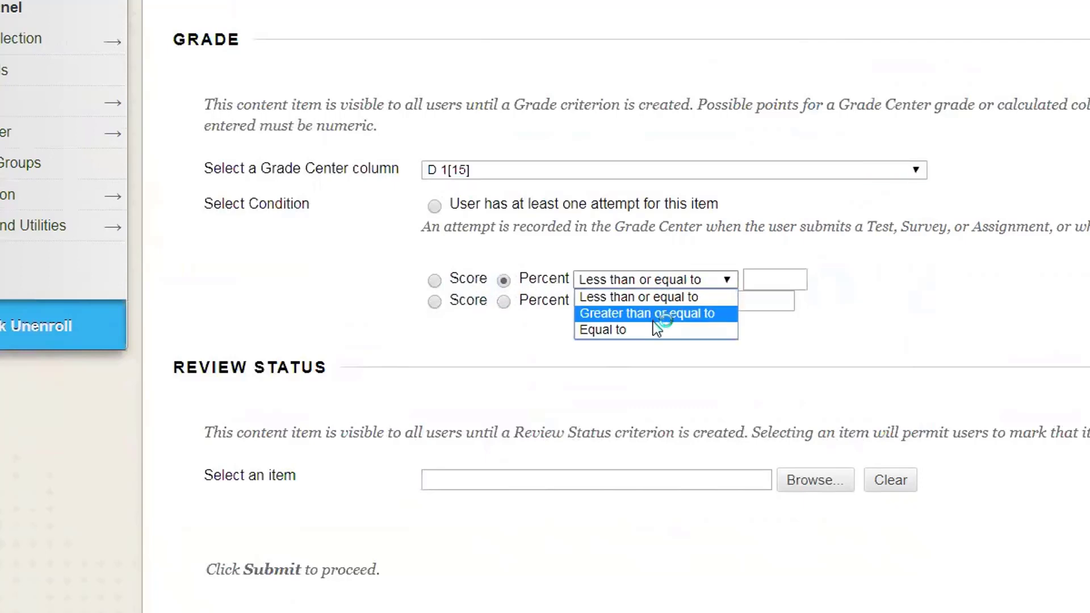
pyautogui.click(598, 315)
pyautogui.click(748, 281)
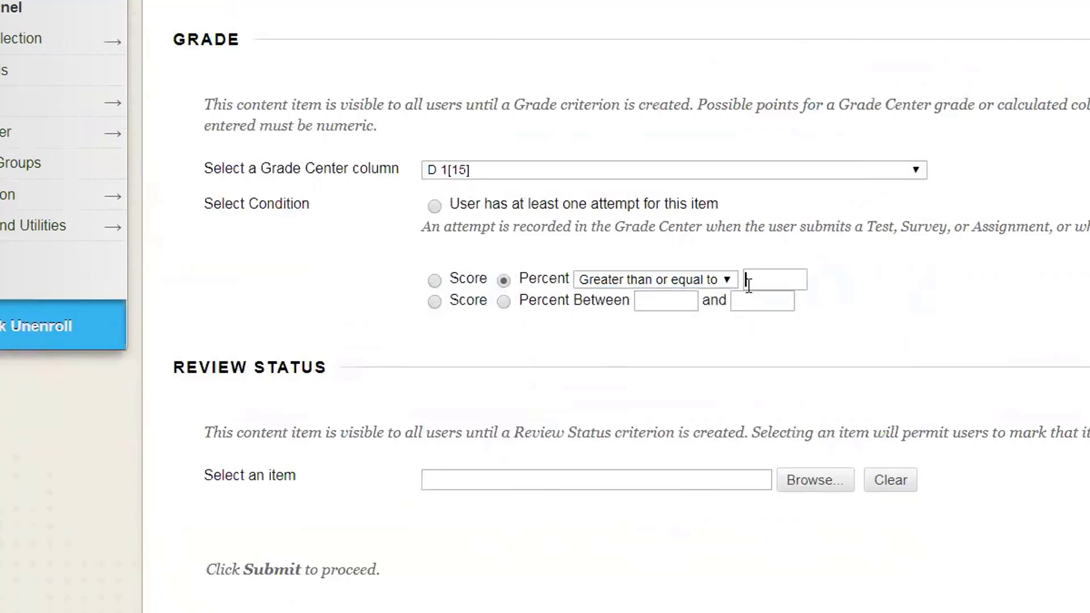
pyautogui.write('10')
pyautogui.press('BackSpace')
pyautogui.press('BackSpace')
pyautogui.write('75')
pyautogui.click(815, 480)
pyautogui.press('Return')
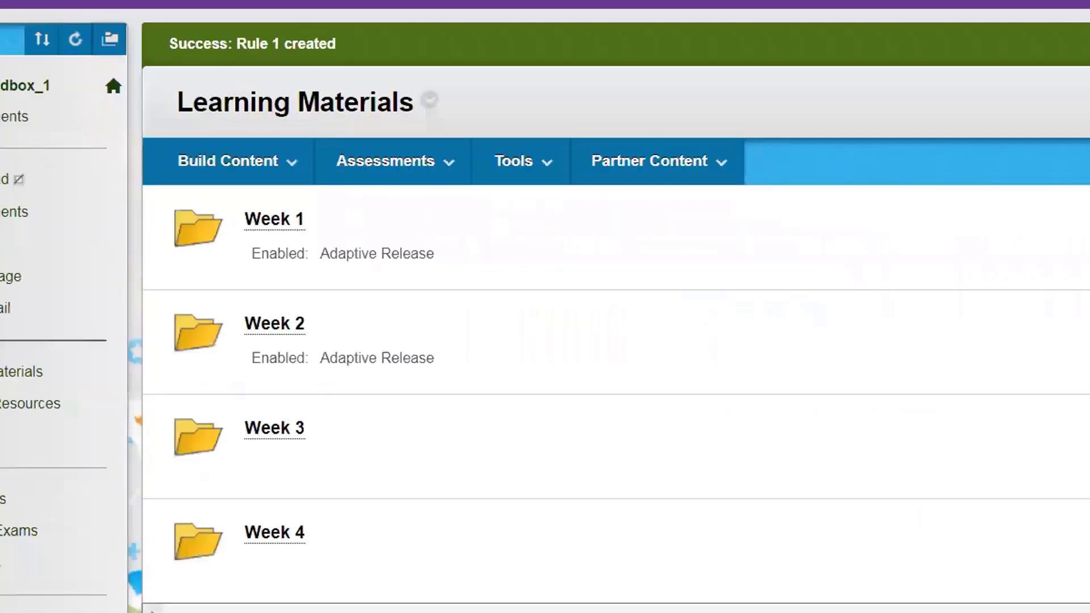
# - Open Adaptive Release: Advanced for the Week 2 folder and create an additional rule named Rule 2
pyautogui.click(318, 325)
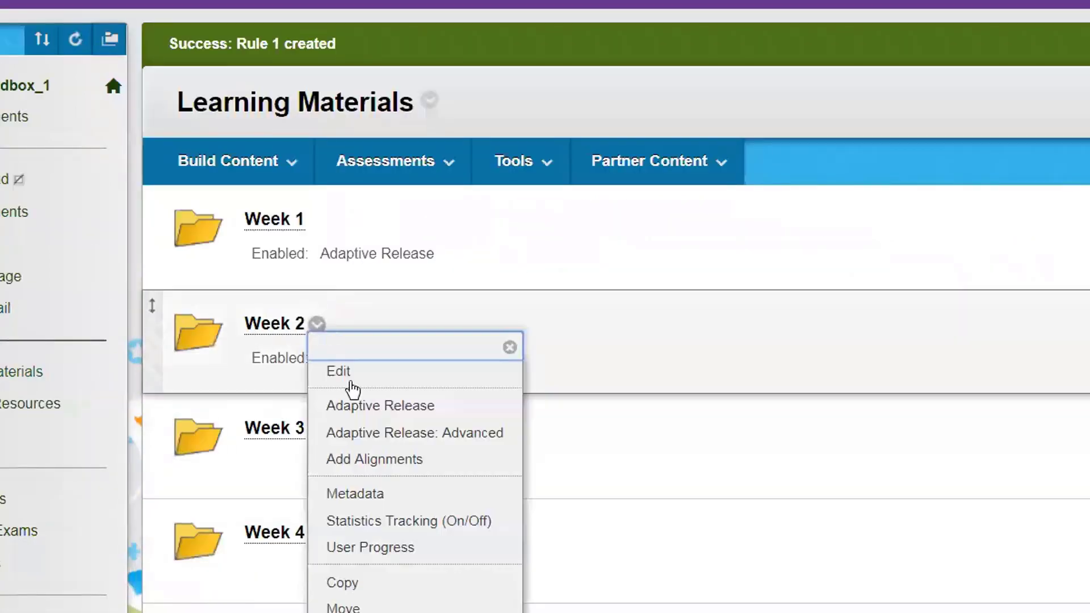
pyautogui.click(472, 435)
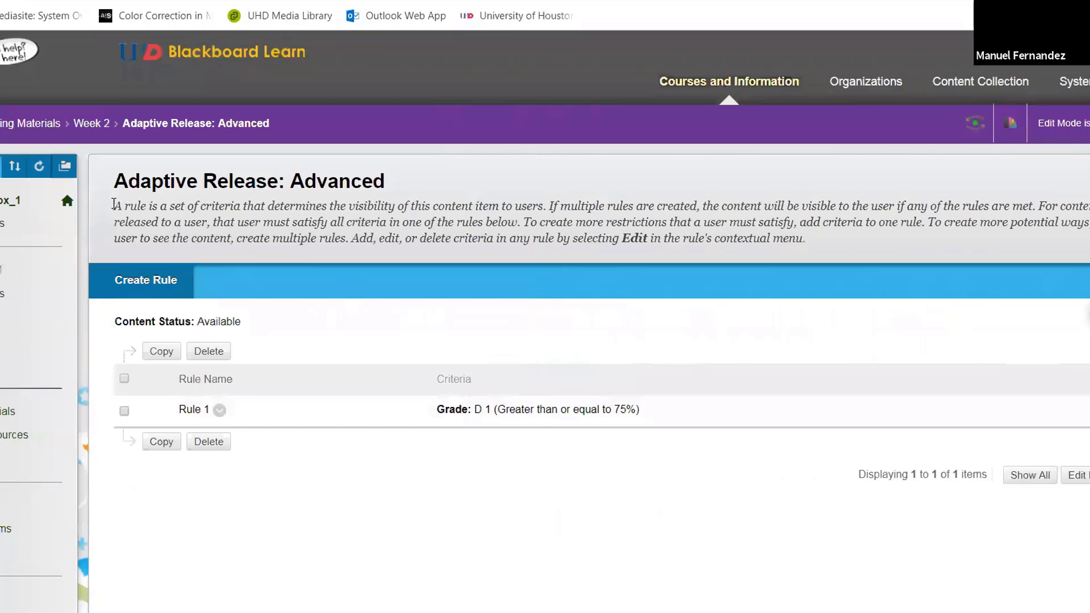
pyautogui.moveTo(114, 182); pyautogui.dragTo(414, 178)
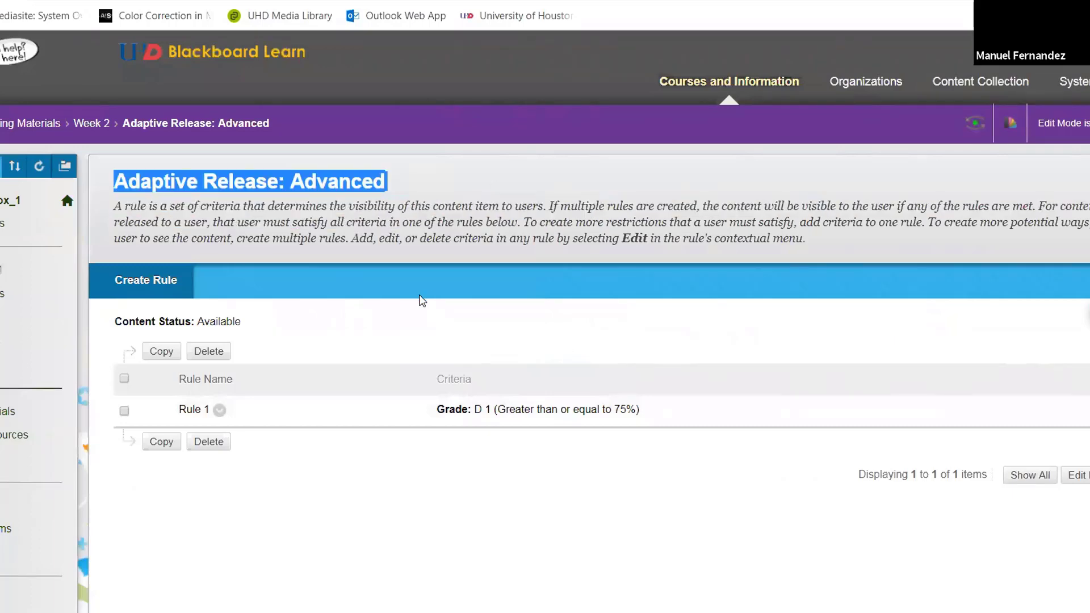
pyautogui.click(319, 330)
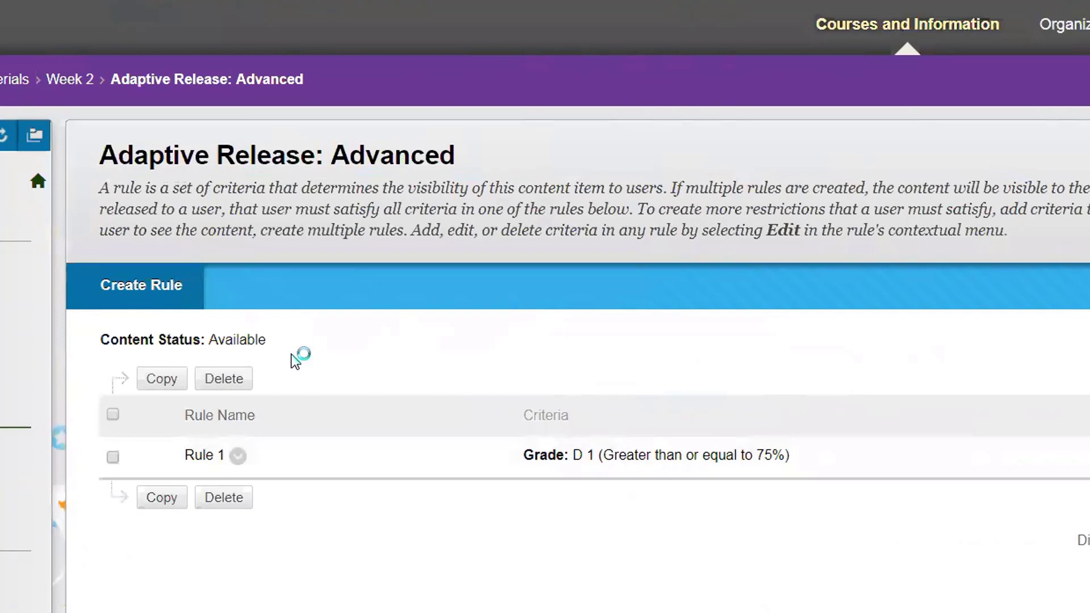
pyautogui.click(131, 308)
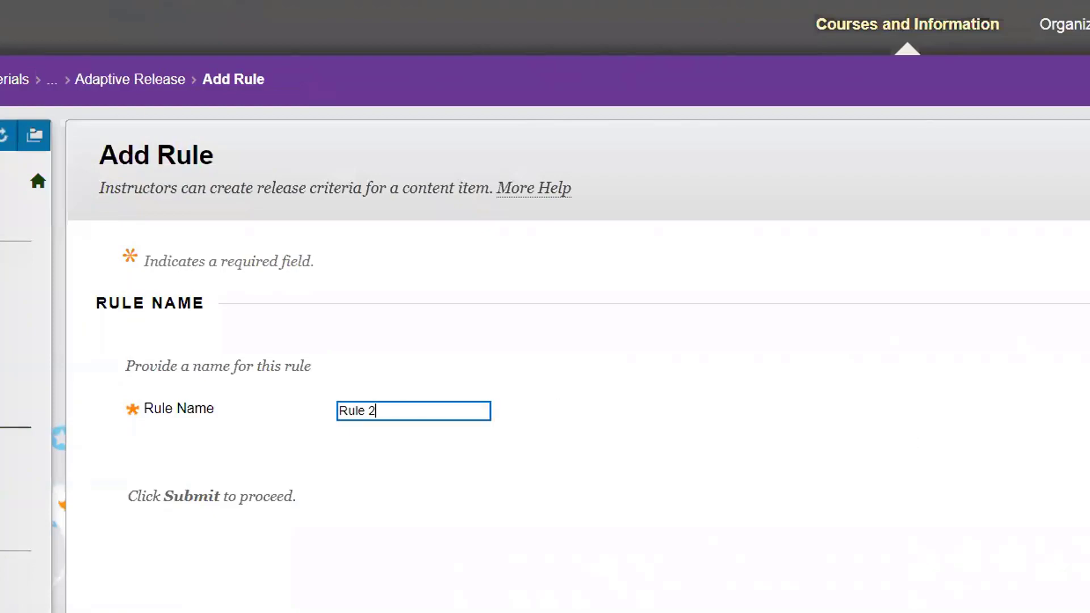
pyautogui.press('Return')
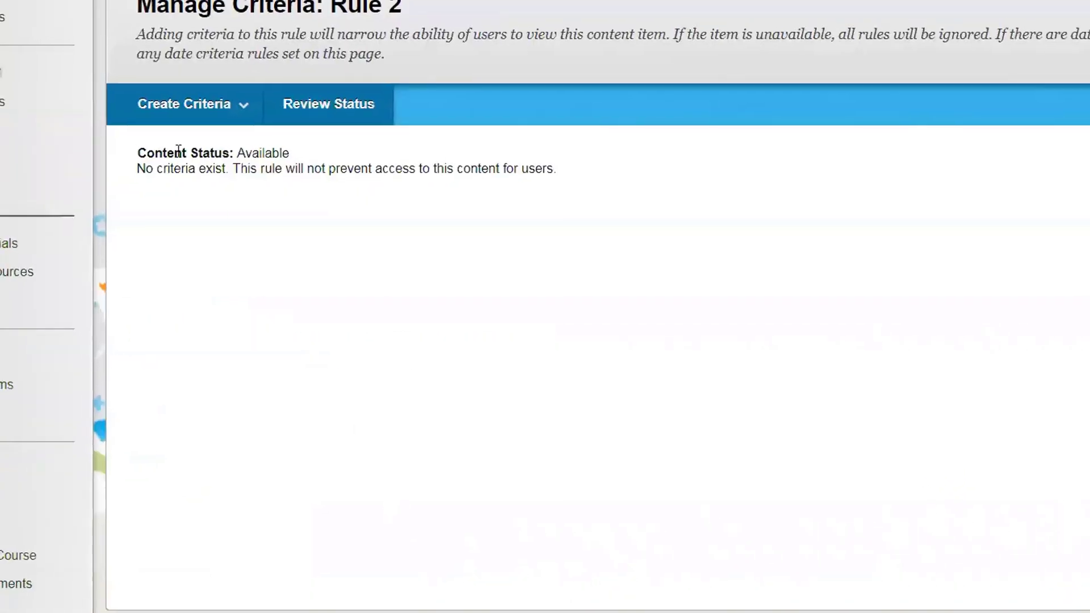
# - Add a Review Status criterion to Rule 2 for the item Lessons 2-4 in the Week 1 folder, and submit it
pyautogui.click(226, 116)
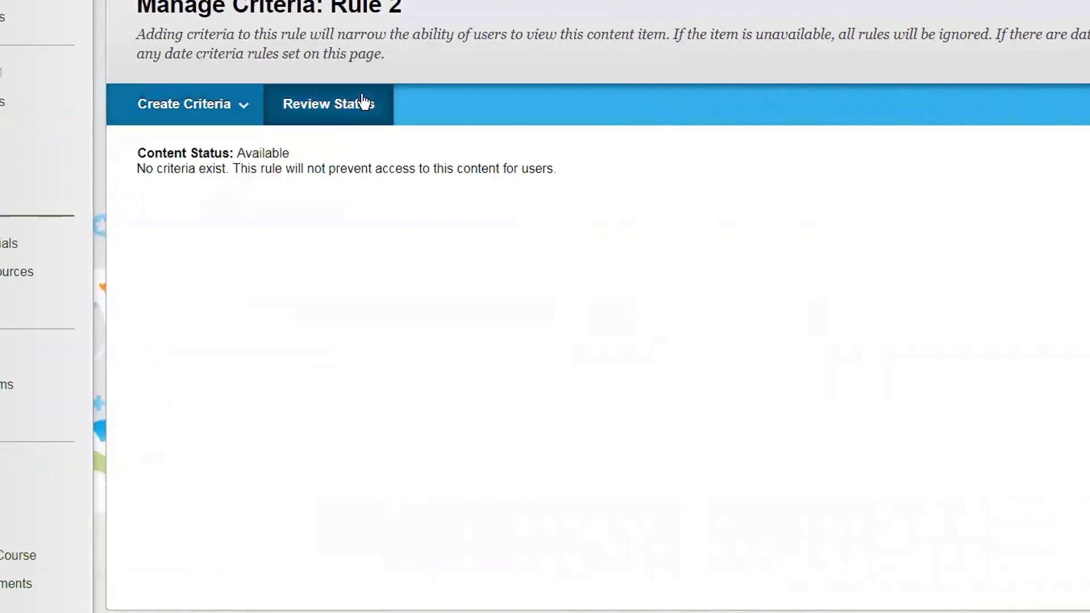
pyautogui.click(338, 108)
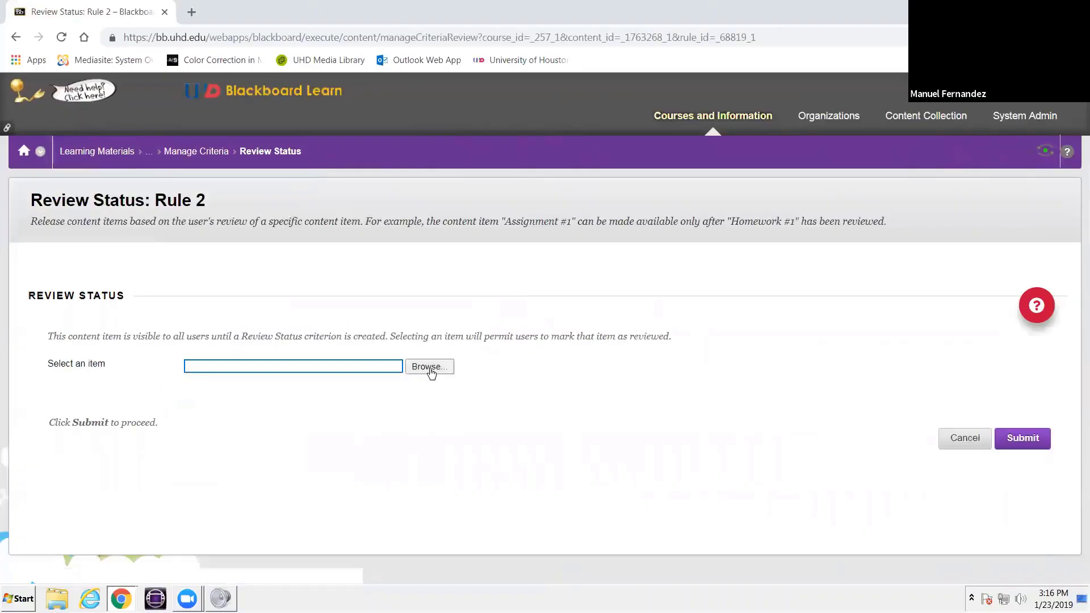
pyautogui.click(502, 389)
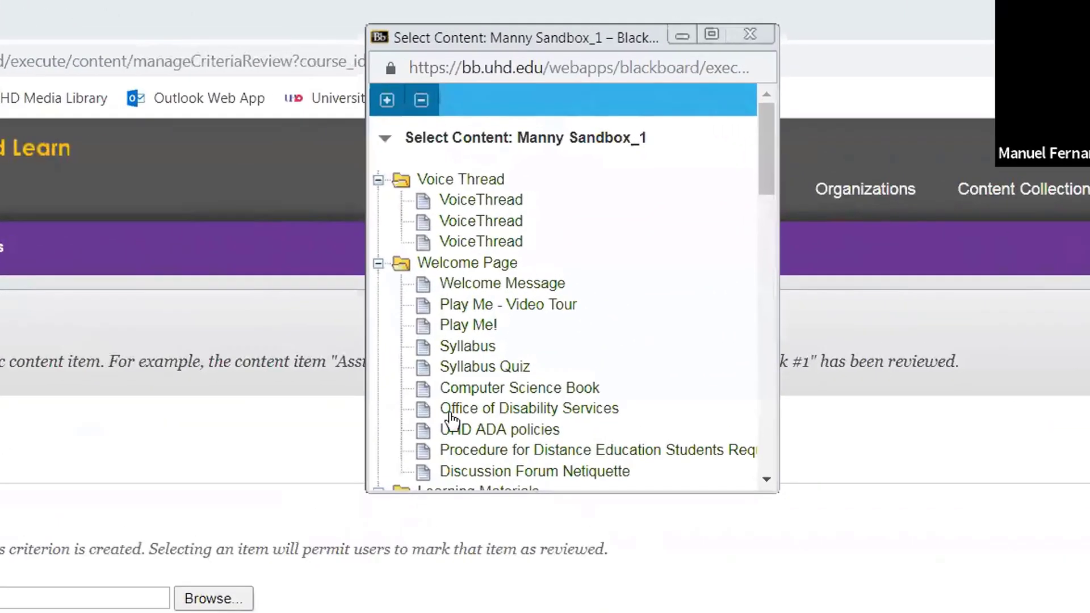
pyautogui.scroll(-3, 612, 179)
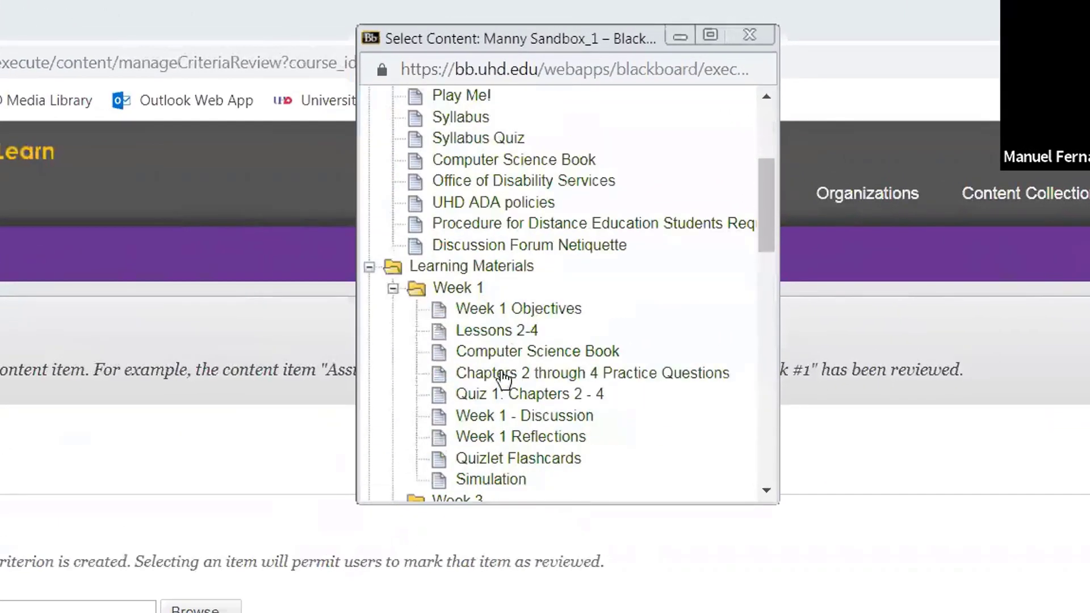
pyautogui.scroll(-3, 502, 352)
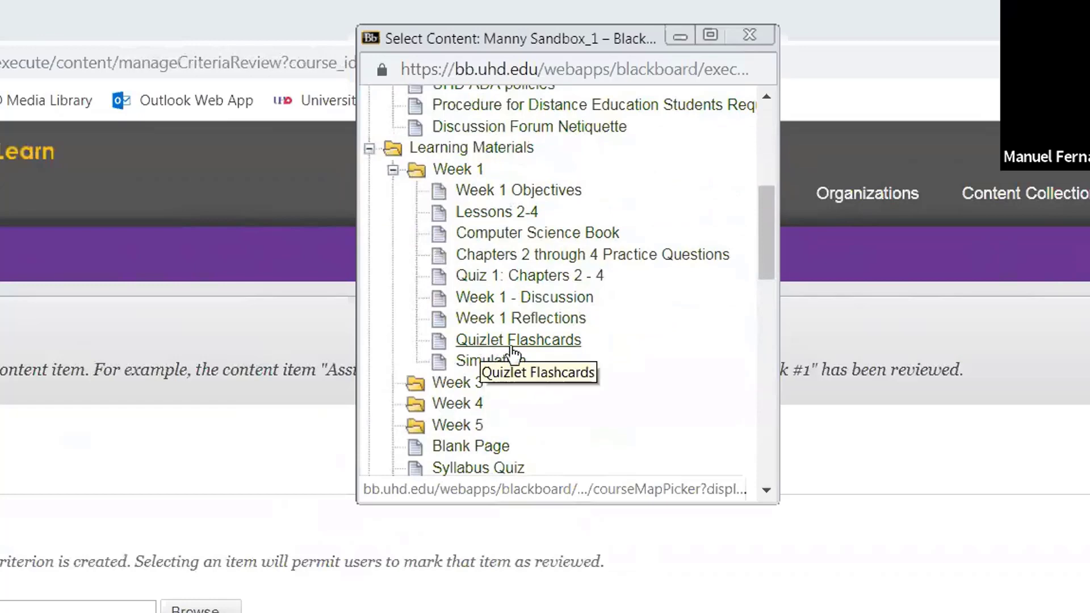
pyautogui.scroll(3, 514, 355)
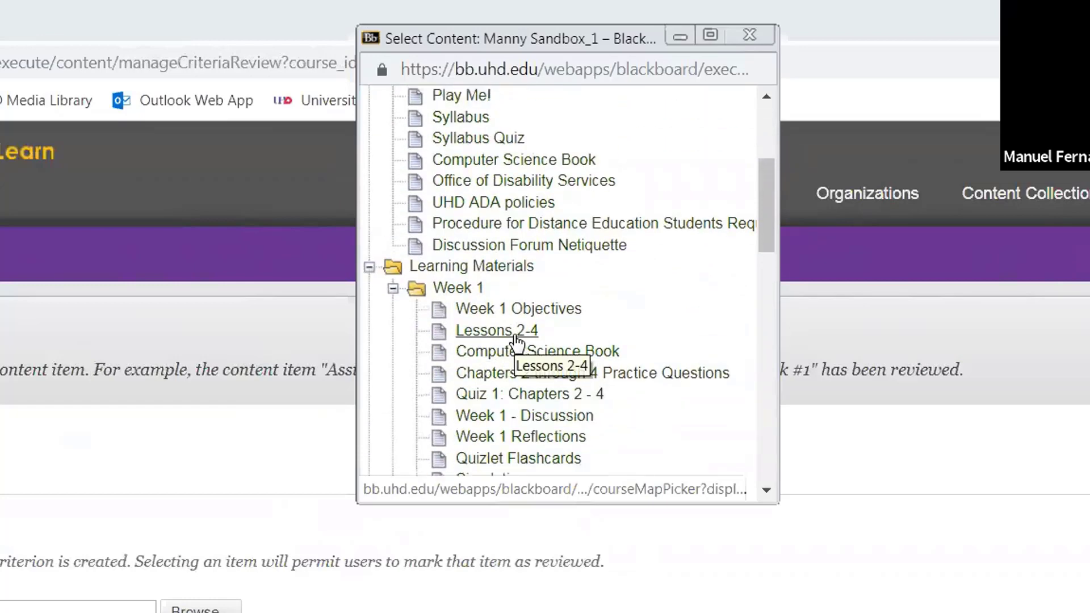
pyautogui.click(514, 339)
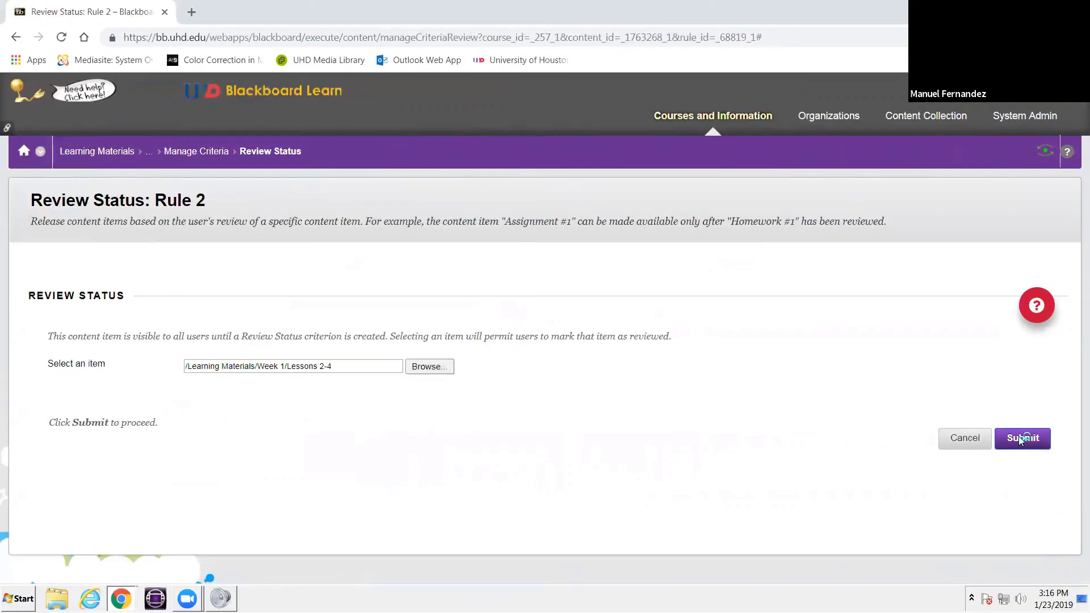
# - Look over the contents of the Week 2 folder, and return to Learning Materials
pyautogui.click(614, 118)
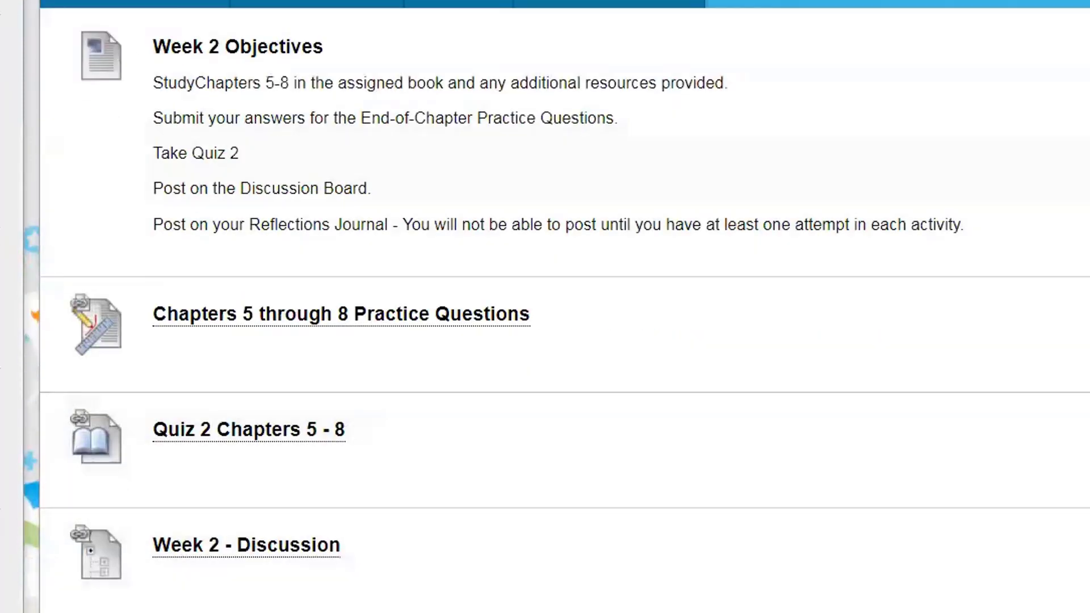
pyautogui.click(135, 107)
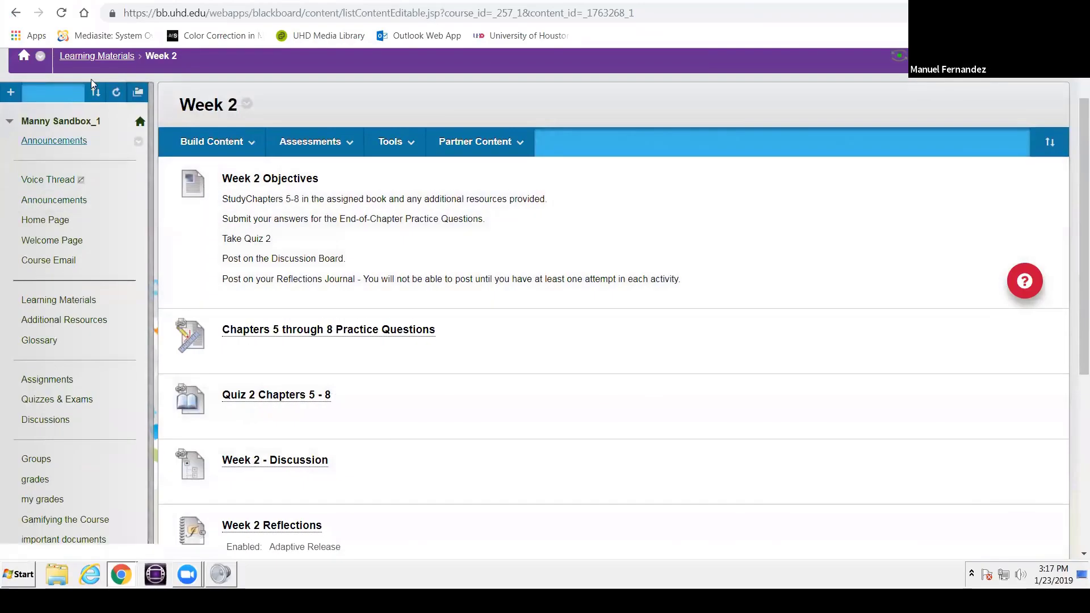
pyautogui.click(95, 57)
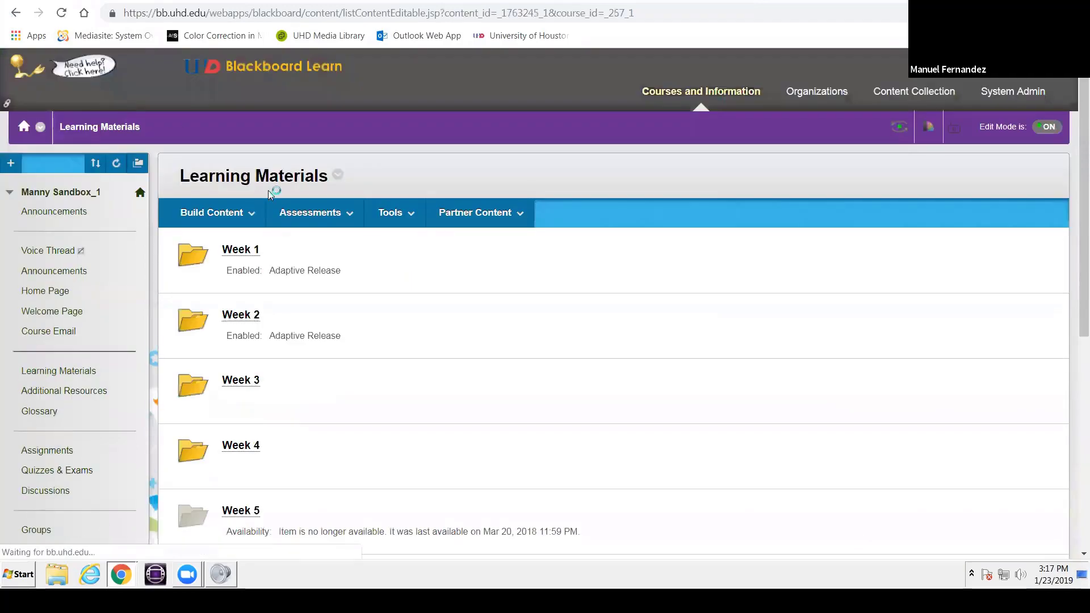
# - Rename the Blank Page item to Test Feedback 90-100, submit it, and move it below VoiceThread at the end of the list
pyautogui.scroll(-2, 268, 190)
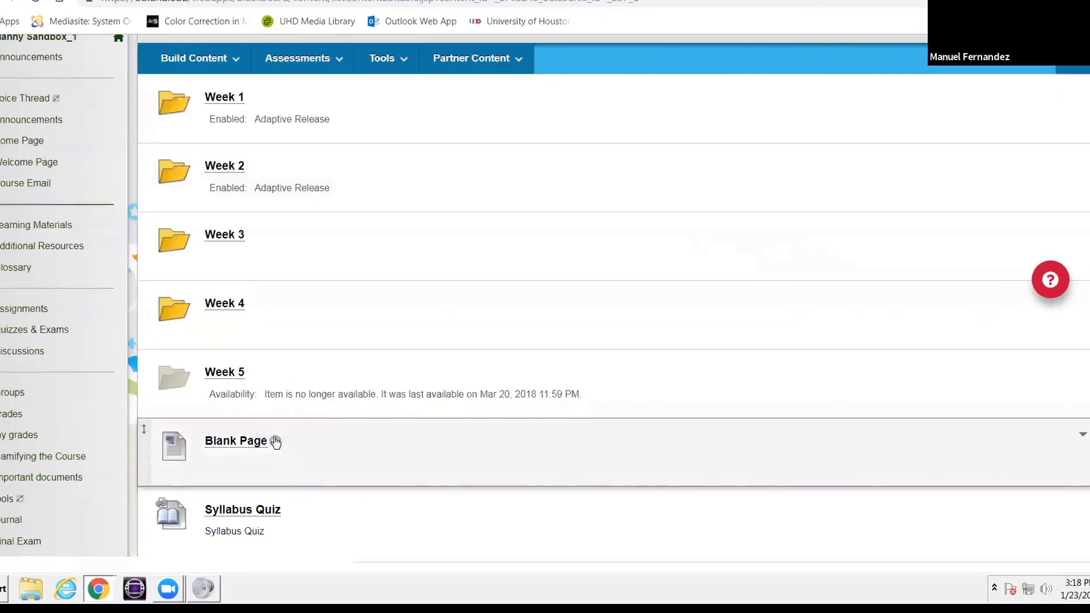
pyautogui.click(276, 443)
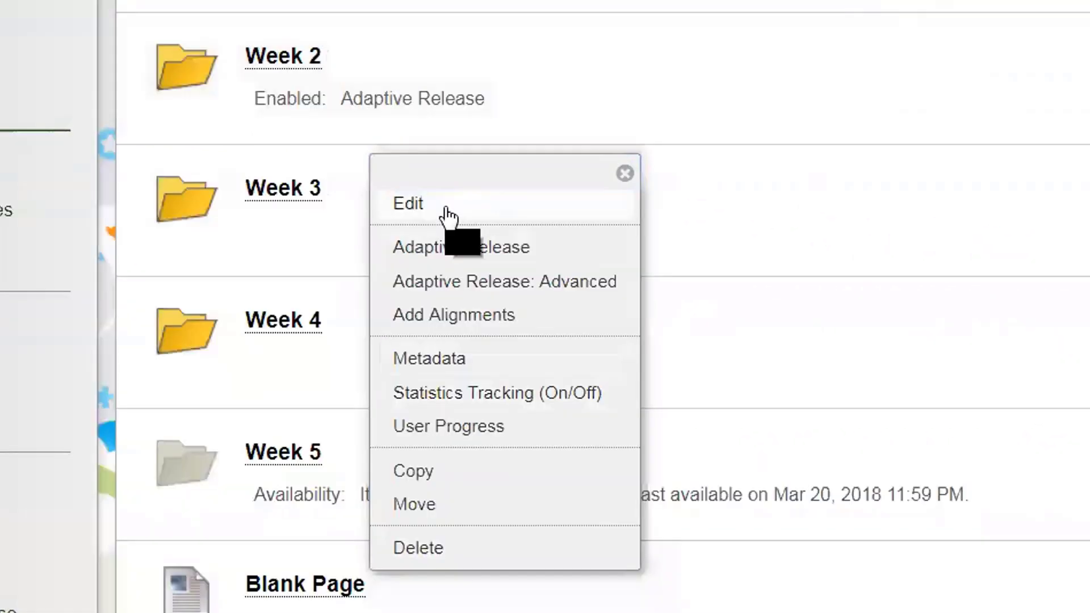
pyautogui.click(448, 210)
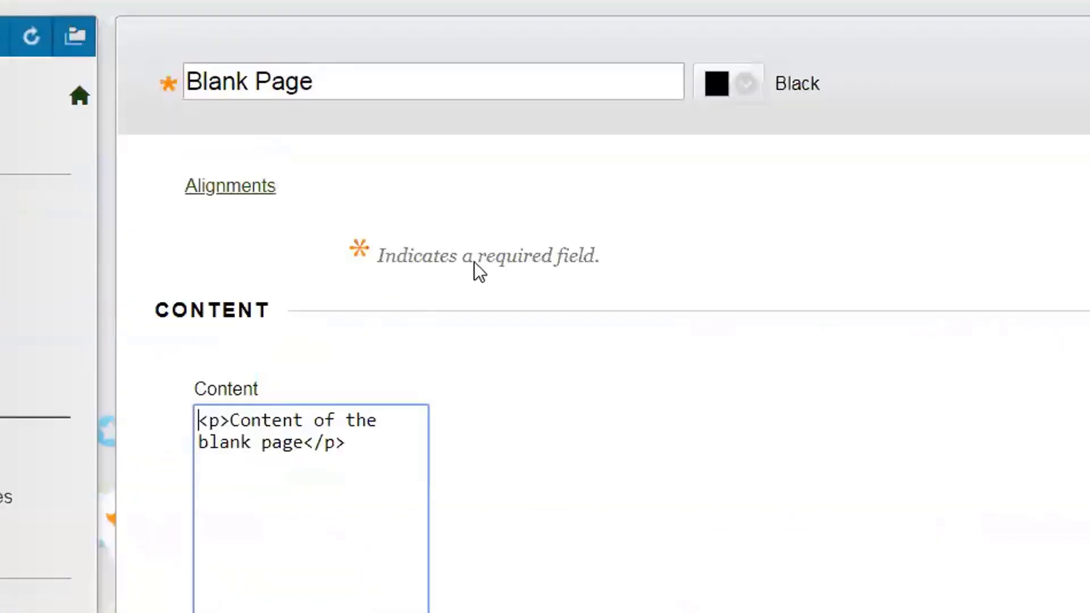
pyautogui.tripleClick(355, 91)
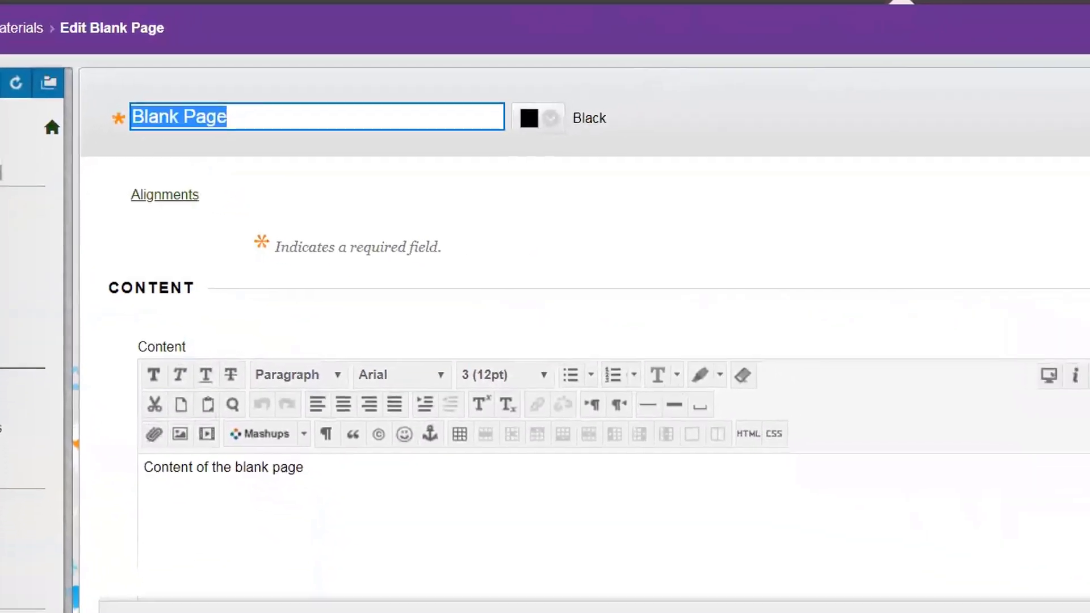
pyautogui.write('Test Feedback')
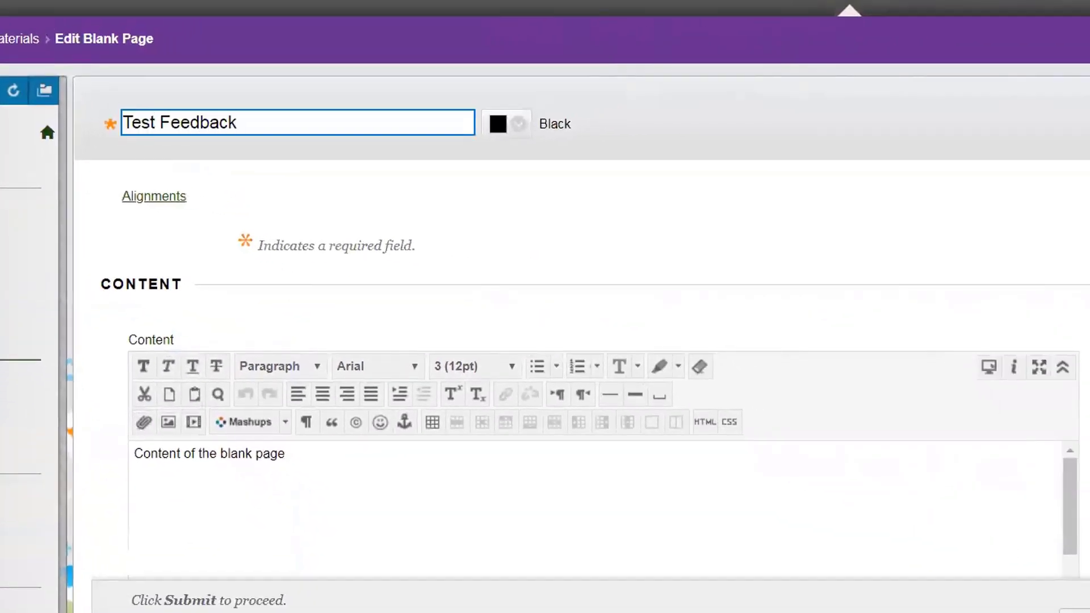
pyautogui.write(' 90-100')
pyautogui.press('Return')
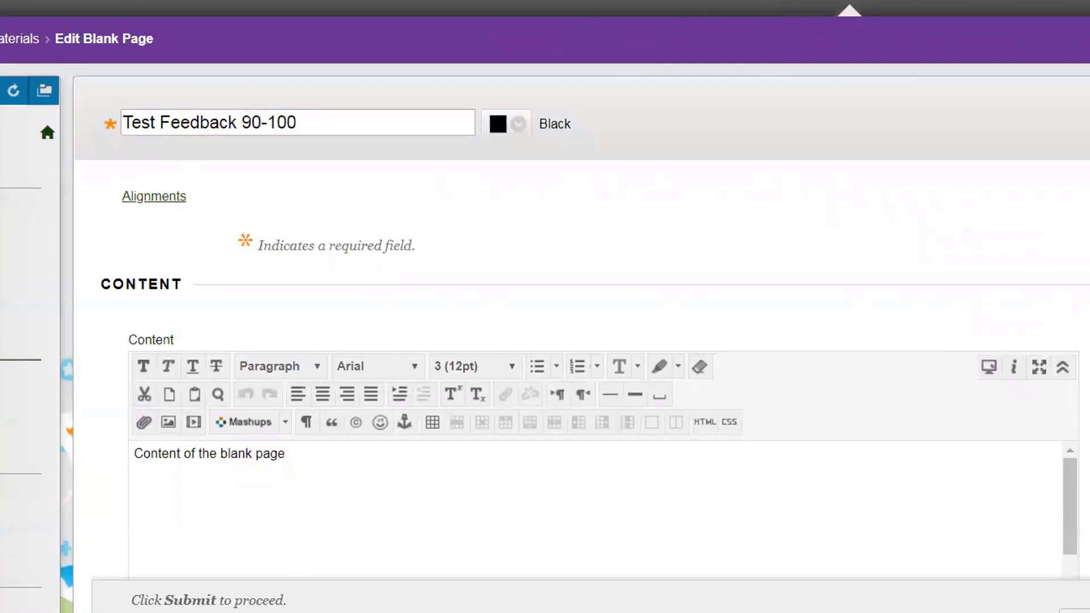
pyautogui.scroll(-9, 233, 334)
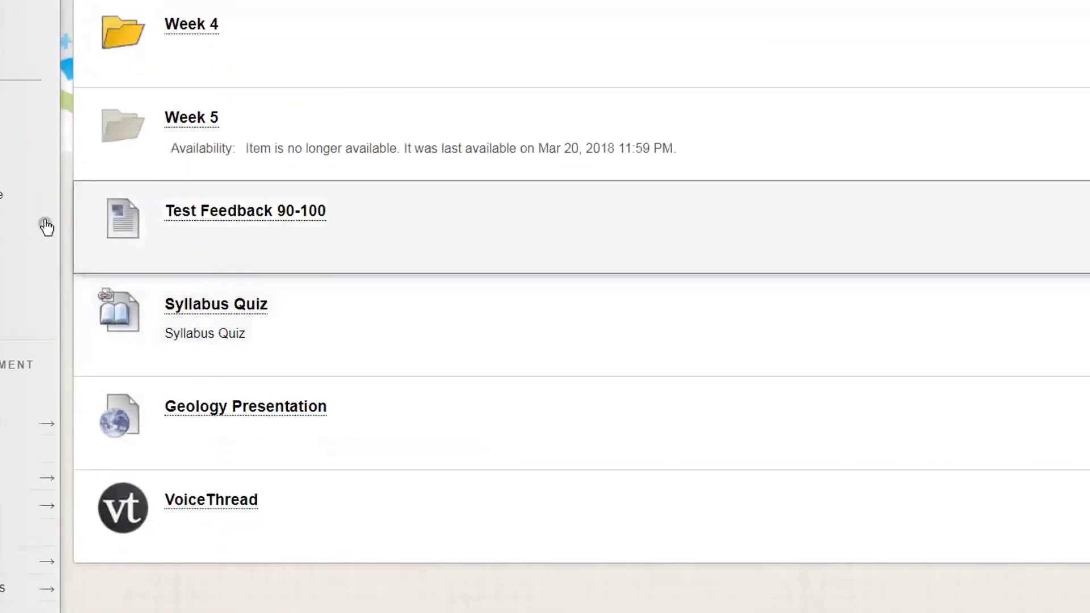
pyautogui.moveTo(80, 203); pyautogui.dragTo(138, 438)
# - Create a blank page named Test Feedback 70-90% in Learning Materials and submit it
pyautogui.scroll(7, 170, 414)
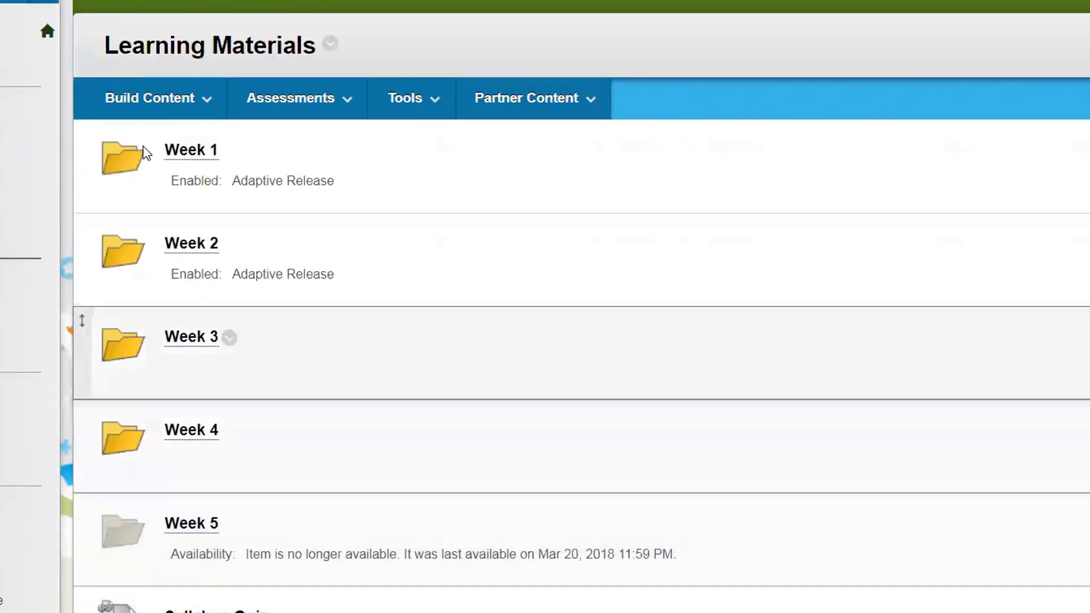
pyautogui.click(173, 111)
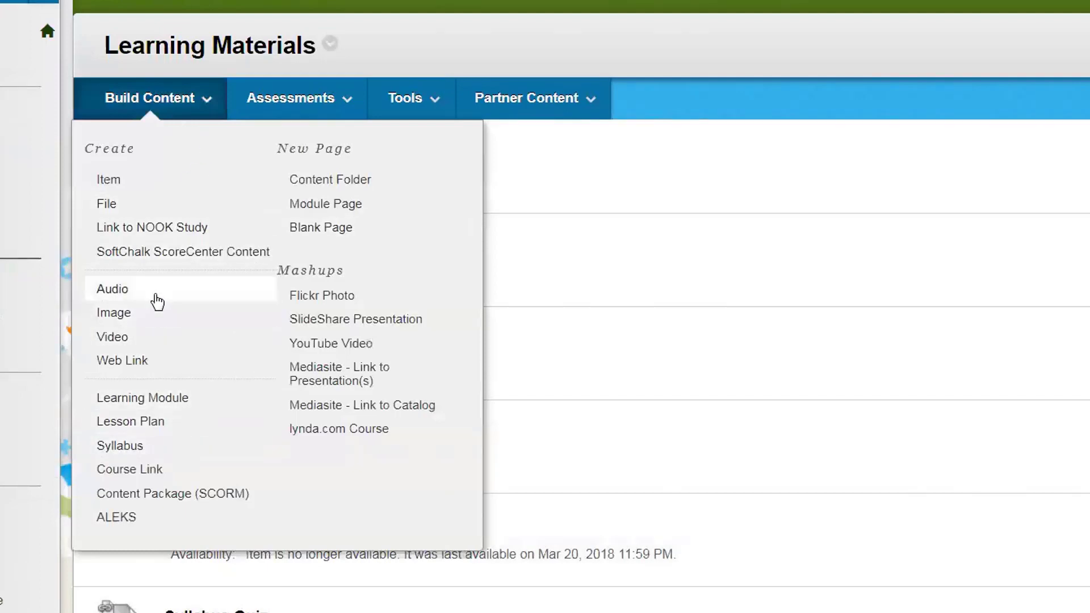
pyautogui.click(310, 230)
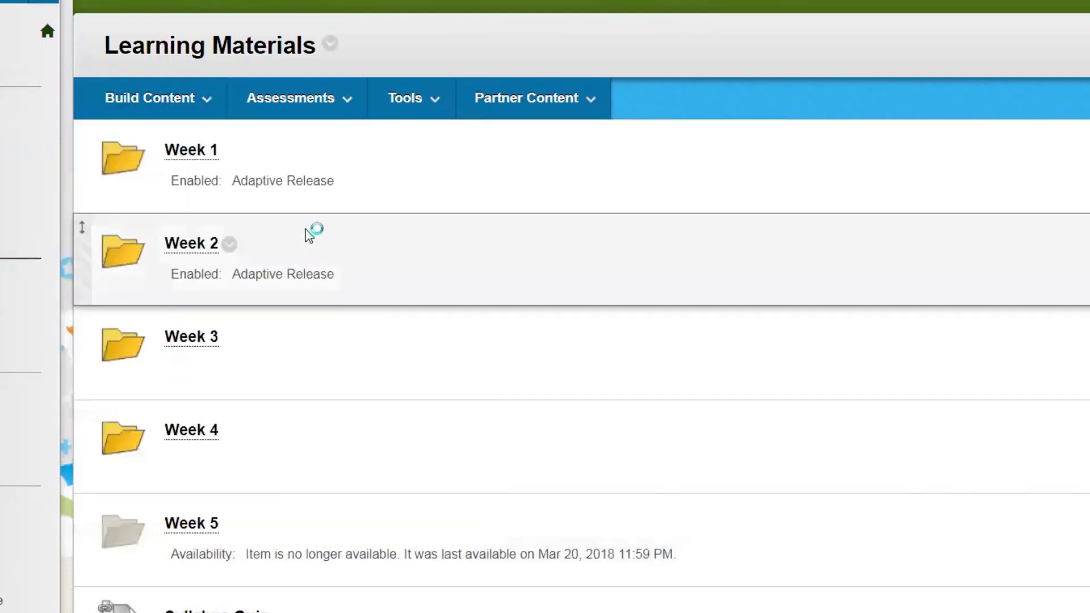
pyautogui.scroll(-3, 212, 277)
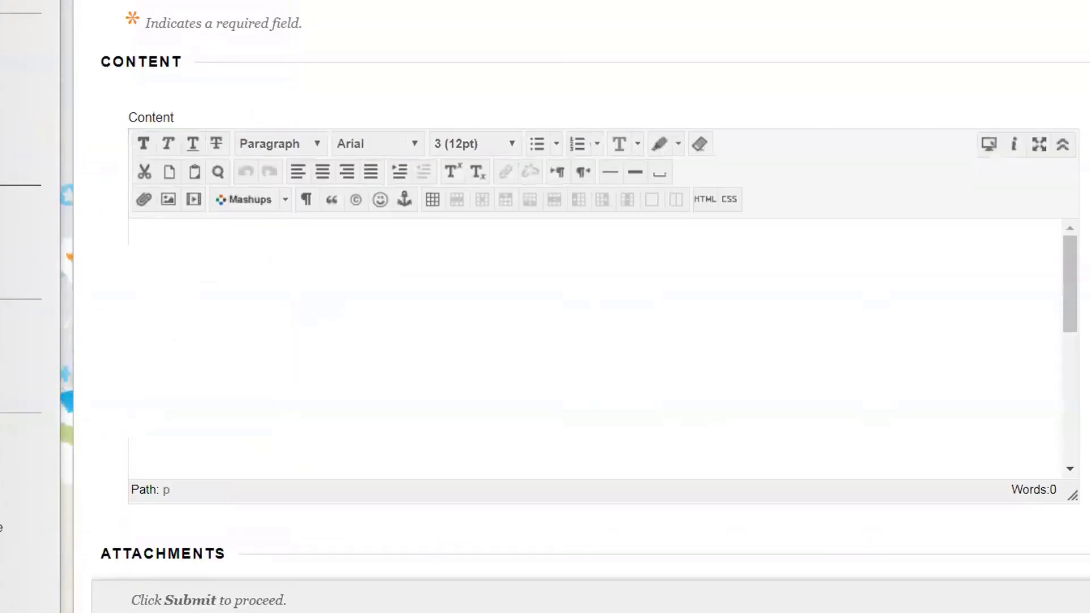
pyautogui.write('Test Fee')
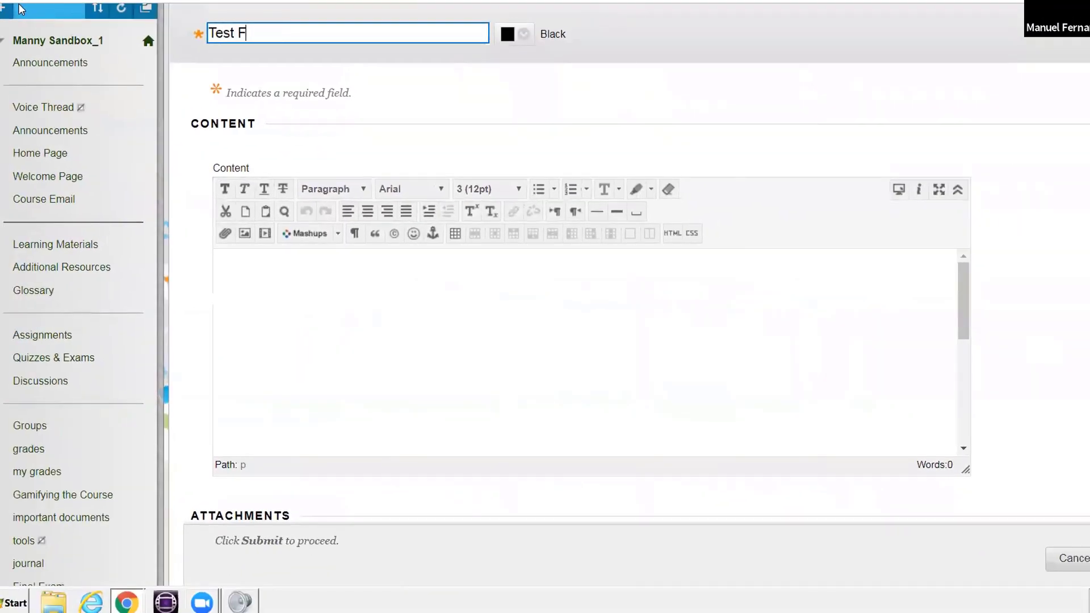
pyautogui.write('dback 8')
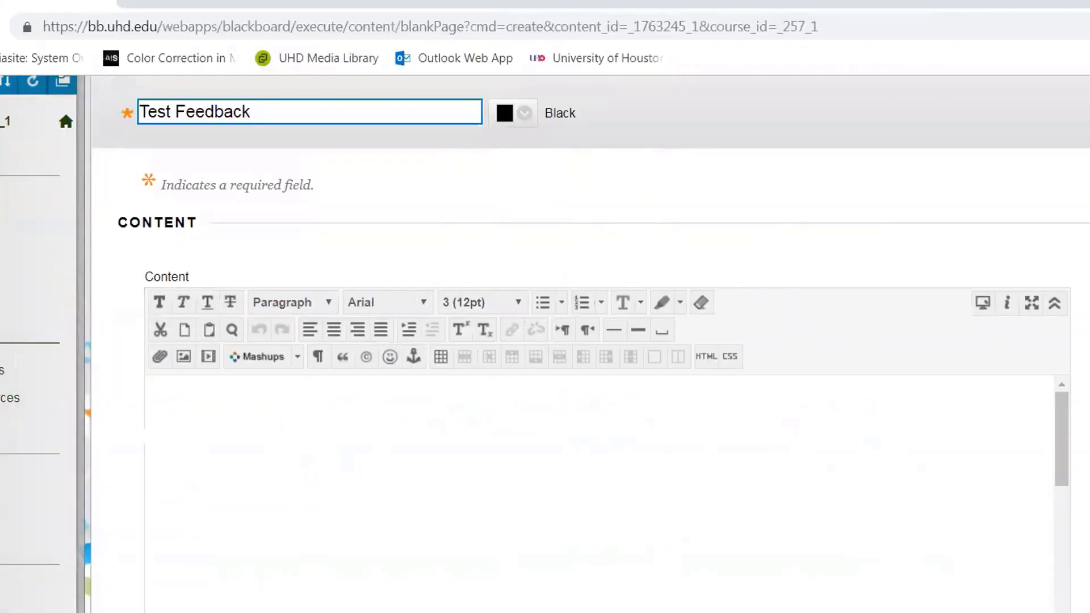
pyautogui.press('BackSpace')
pyautogui.write('70-90%')
pyautogui.press('Return')
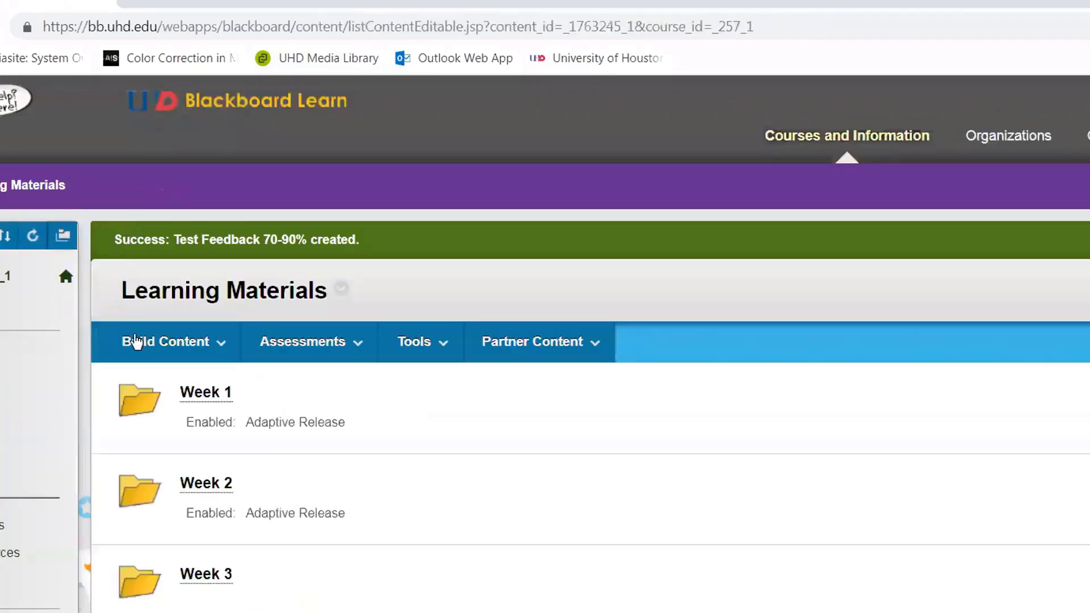
# - Create another blank page named Test Feedback 70% or Lower in Learning Materials and submit it
pyautogui.click(135, 341)
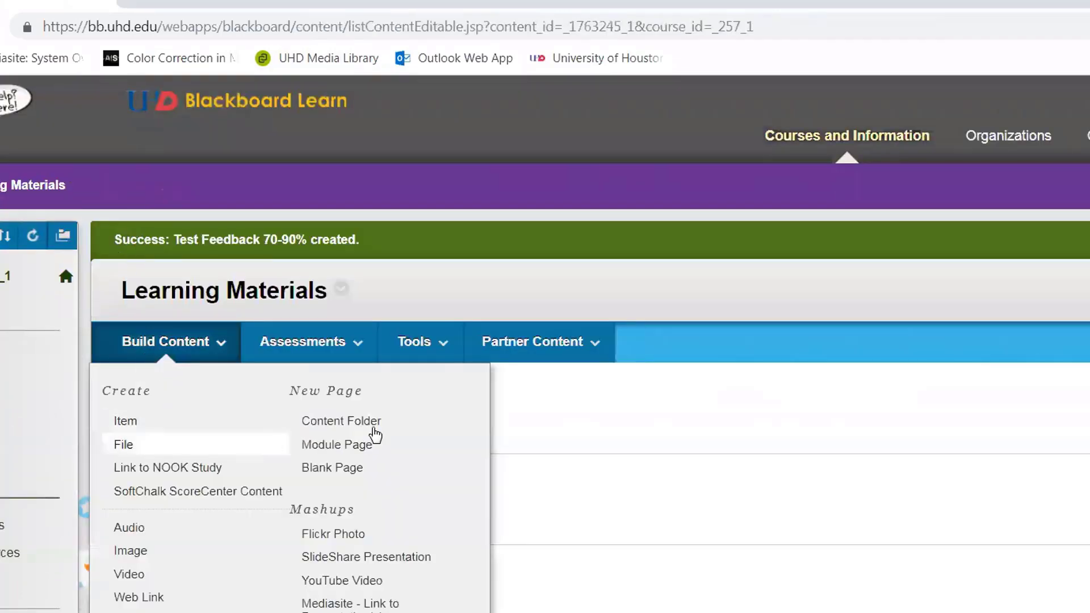
pyautogui.click(347, 469)
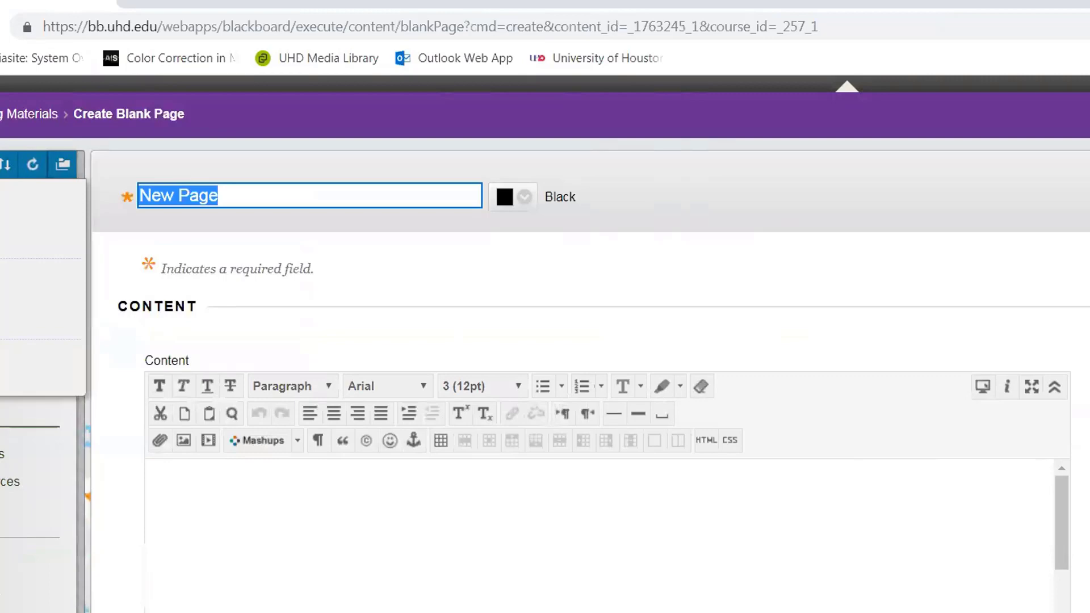
pyautogui.write('Test Feedback')
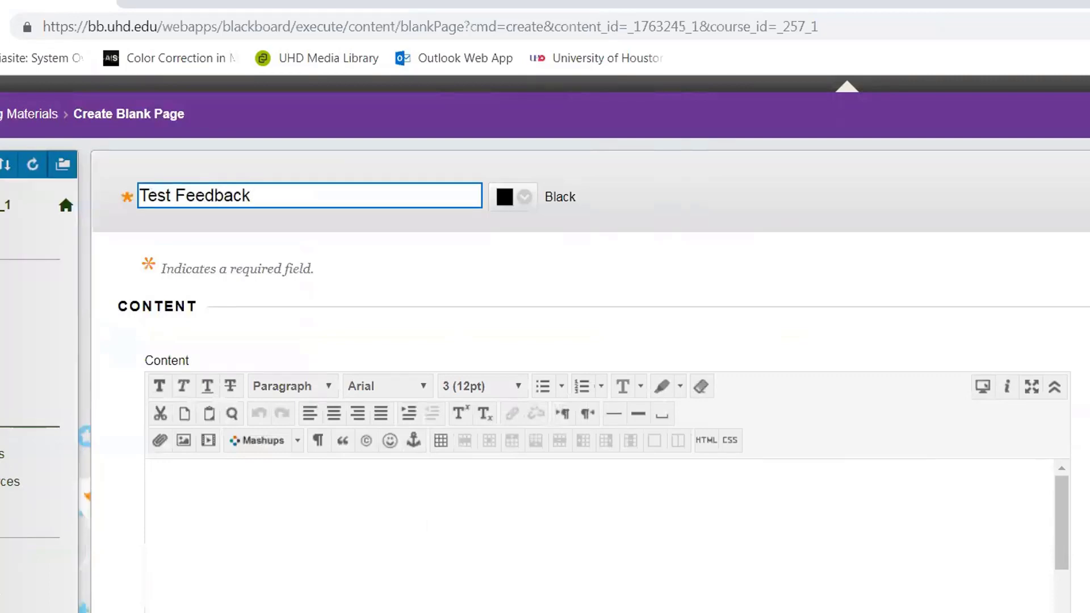
pyautogui.write(' 70% or Low')
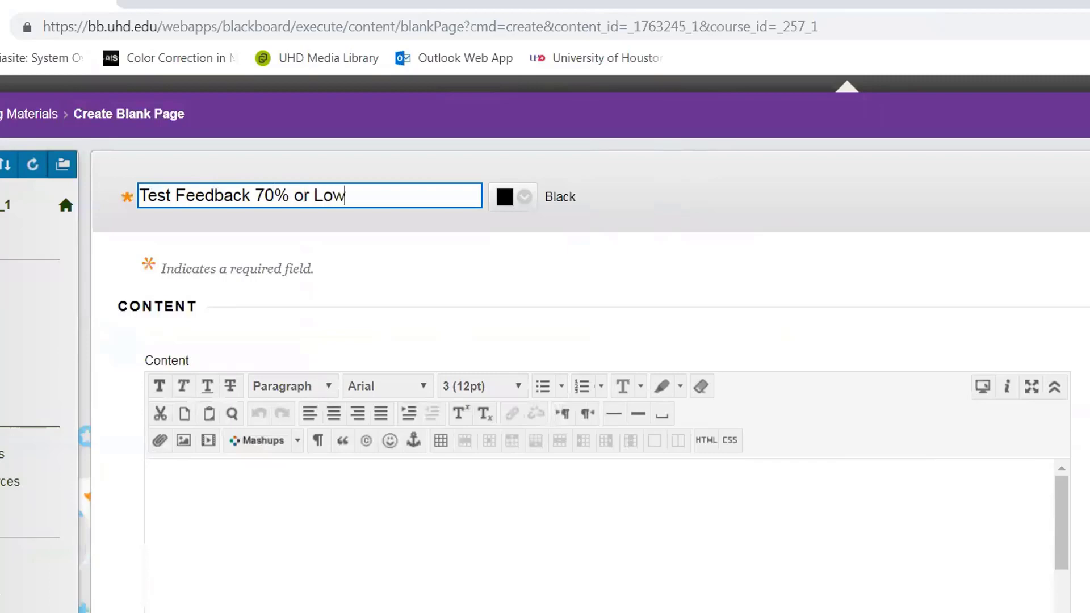
pyautogui.write('err')
pyautogui.press('BackSpace')
pyautogui.press('Tab')
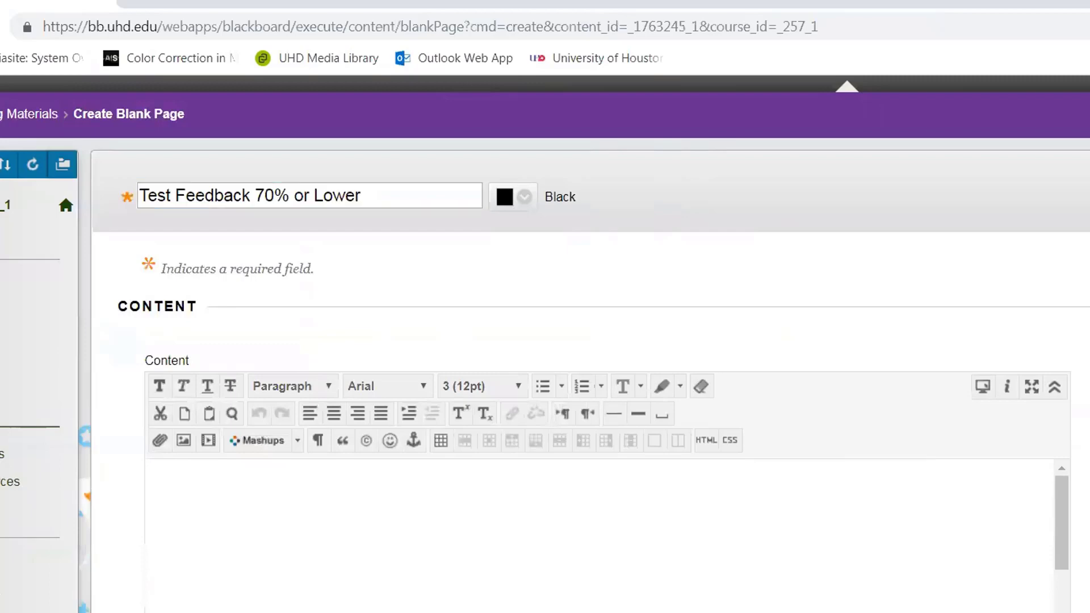
pyautogui.scroll(-8, 780, 601)
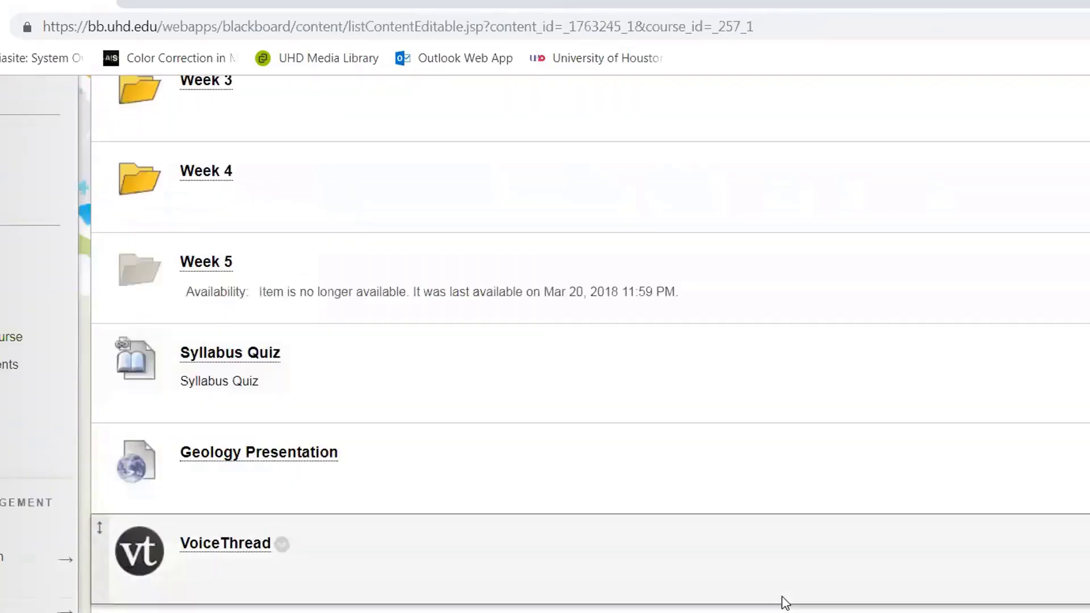
# - Open Adaptive Release for Test Feedback 90-100 and choose the Grade Center column Test - Quiz 2 Chapters 5 - 8
pyautogui.scroll(-2, 784, 602)
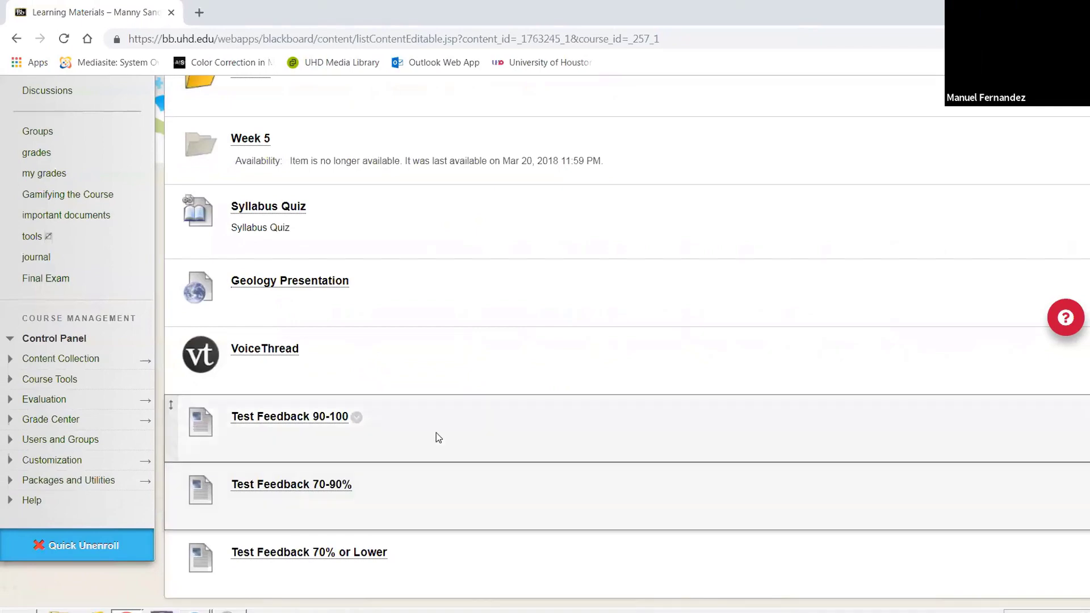
pyautogui.click(356, 418)
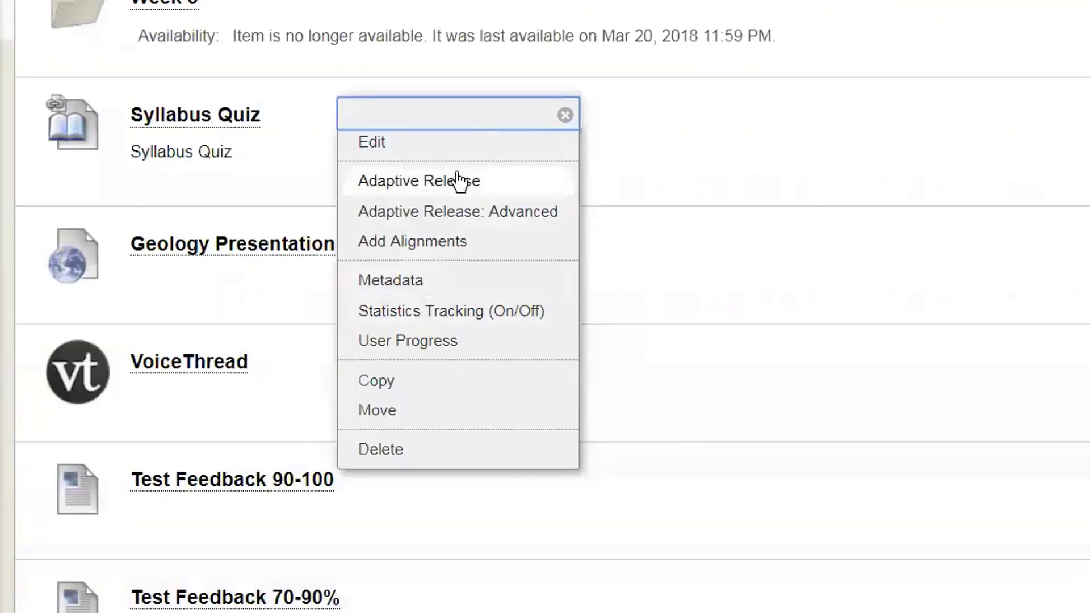
pyautogui.click(460, 182)
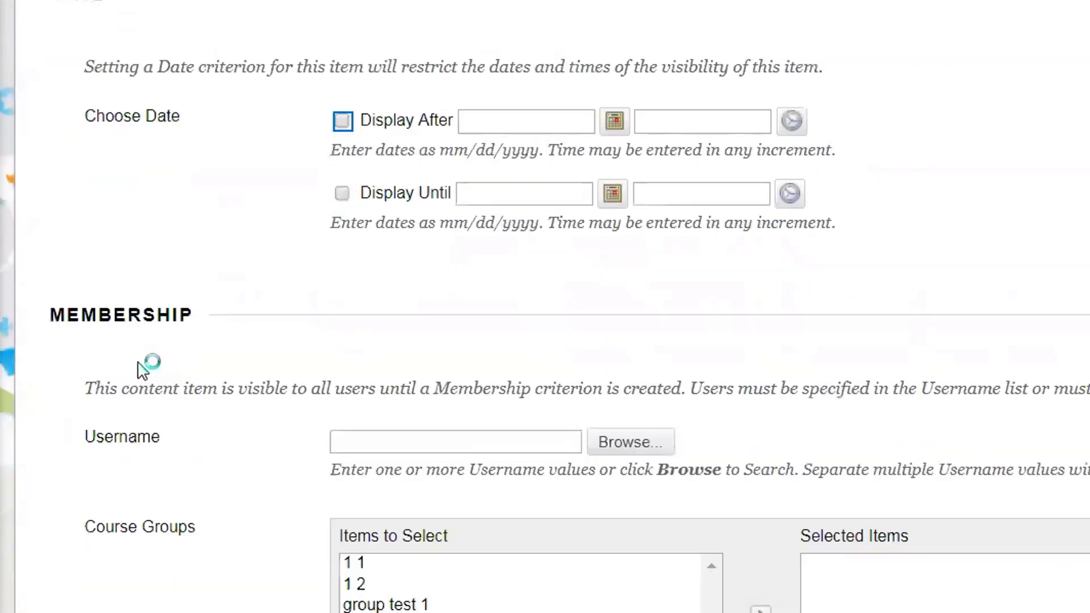
pyautogui.click(546, 408)
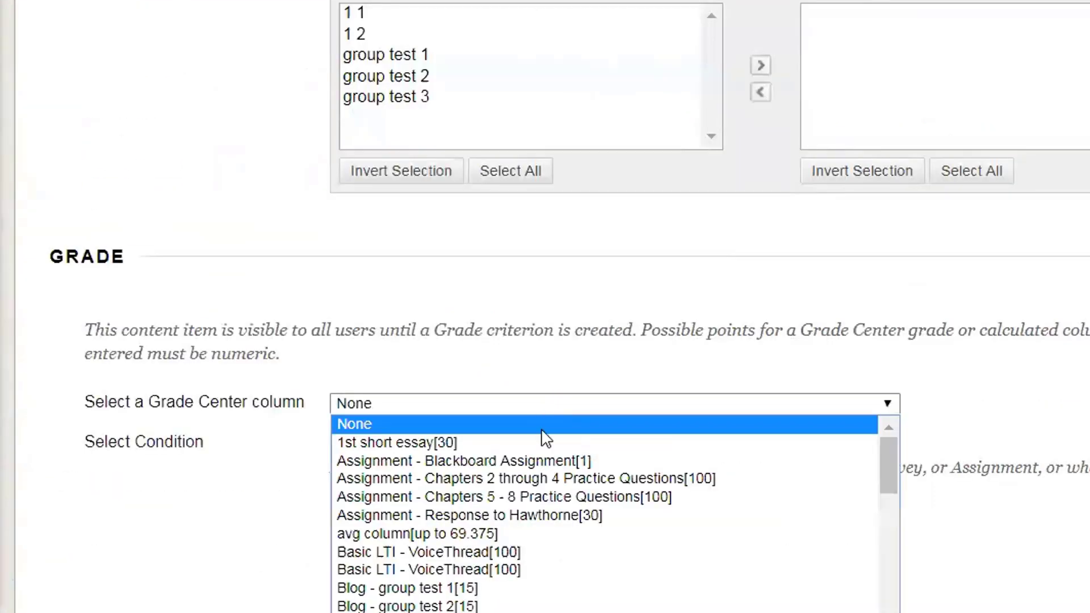
pyautogui.scroll(-10, 546, 573)
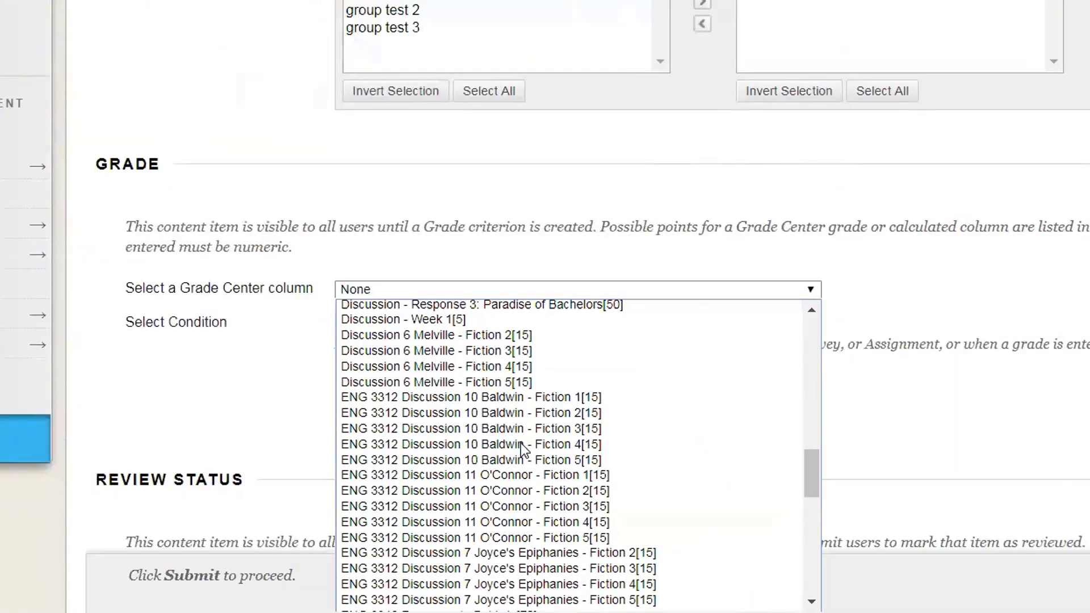
pyautogui.scroll(-10, 520, 443)
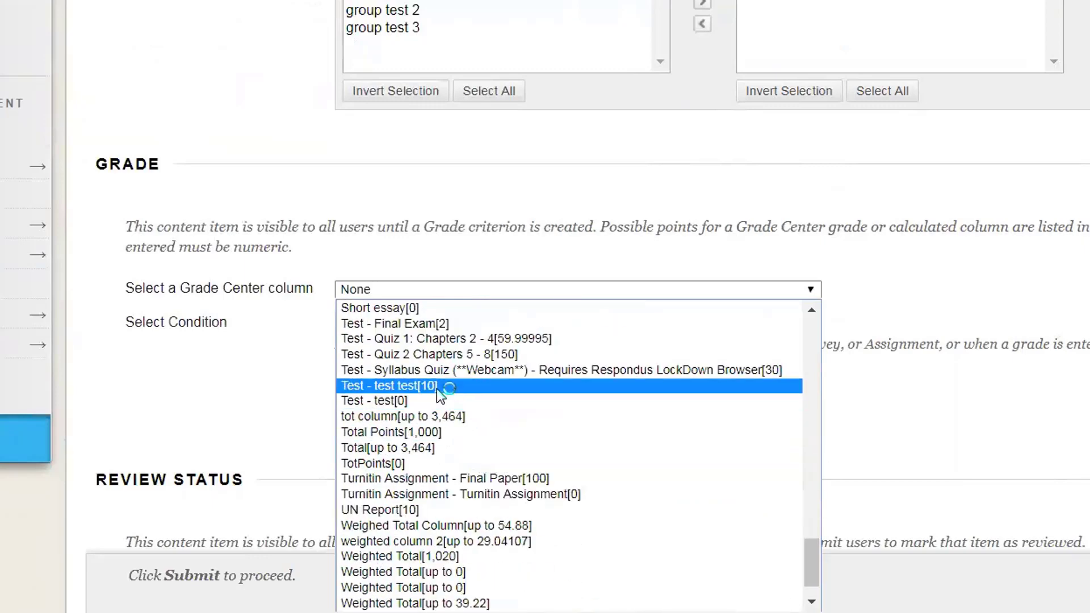
pyautogui.click(448, 357)
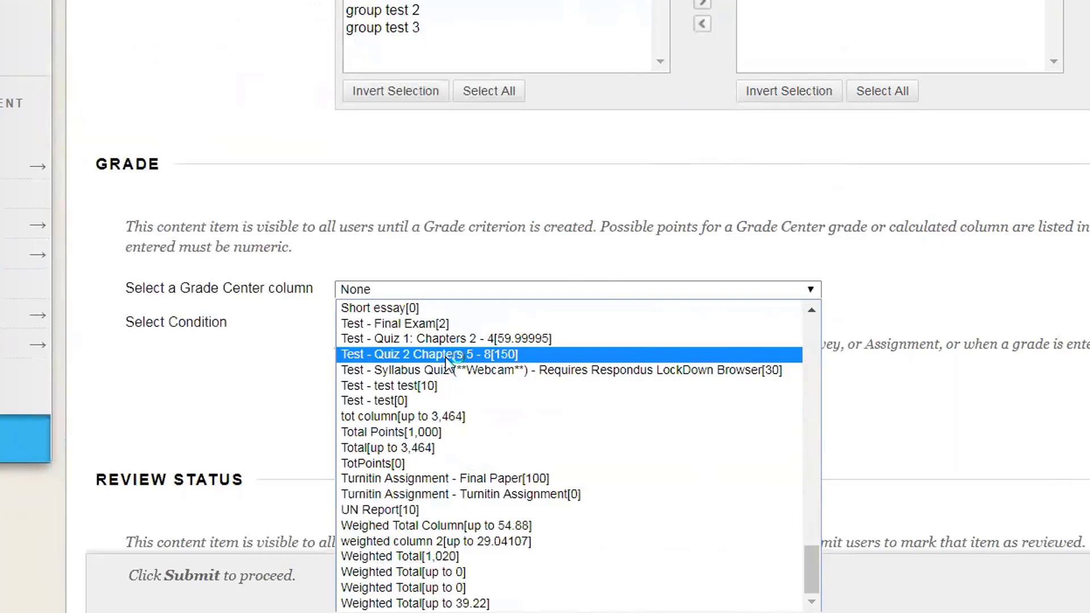
pyautogui.click(451, 356)
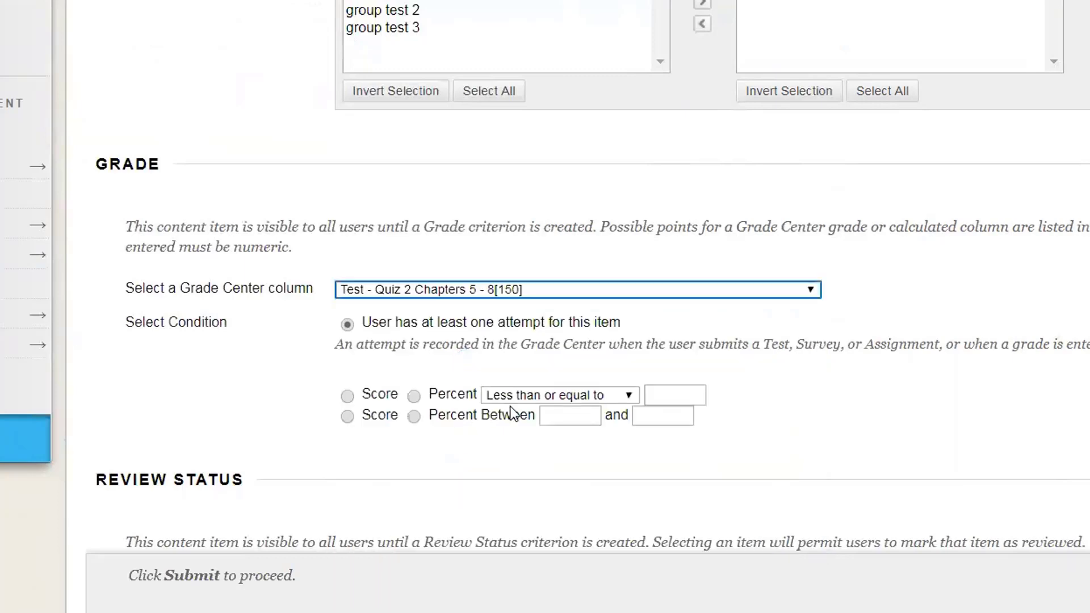
# - Set the grade condition to a percent greater than or equal to 90, and submit the Test Feedback 90-100 rule
pyautogui.click(414, 398)
pyautogui.click(556, 395)
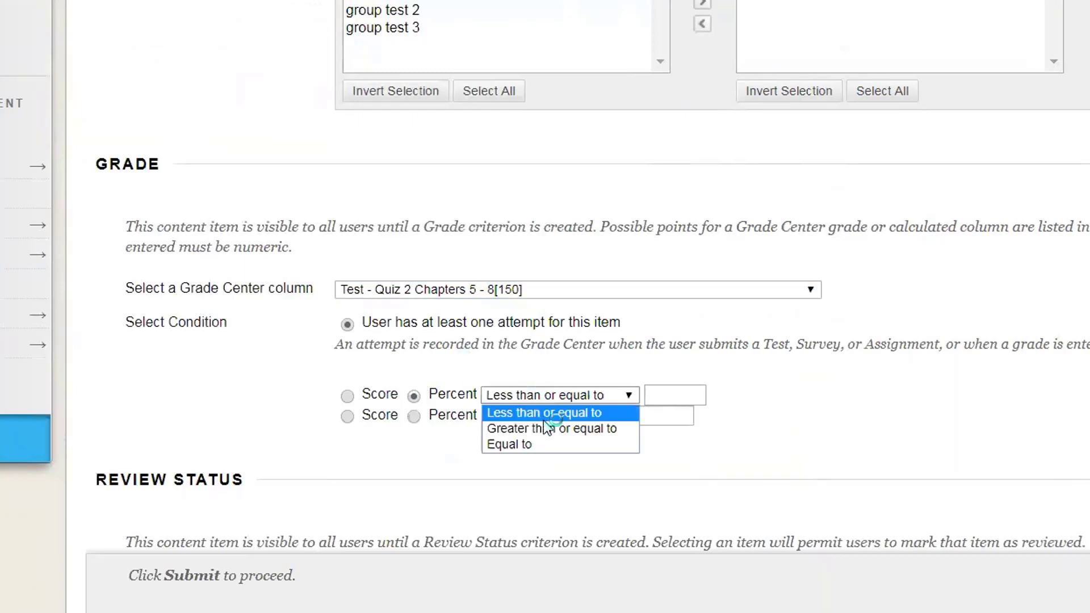
pyautogui.click(550, 428)
pyautogui.click(668, 393)
pyautogui.write('90')
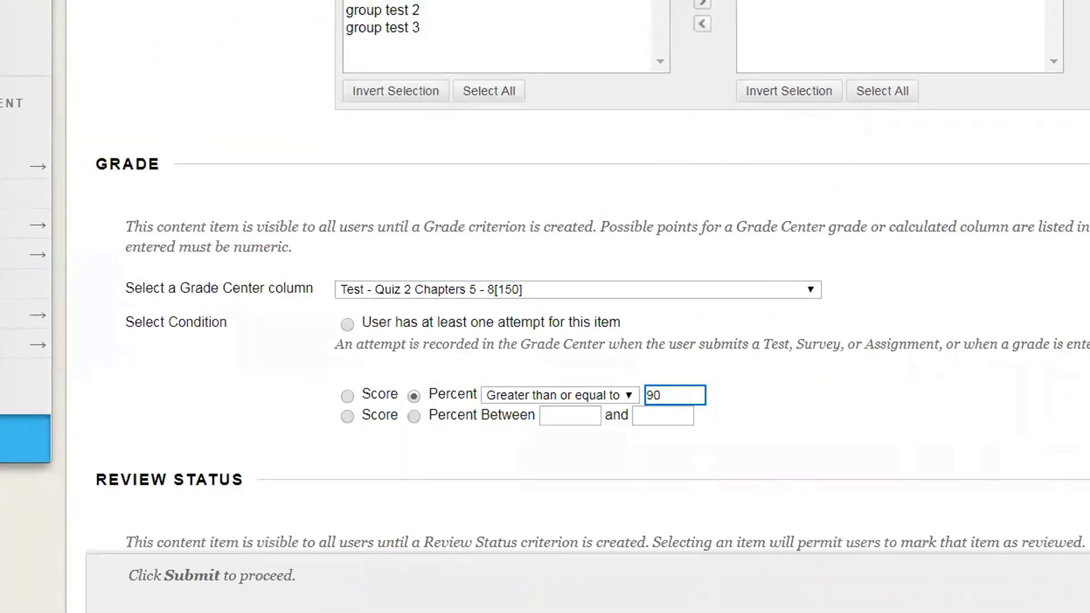
pyautogui.scroll(12, 113, 97)
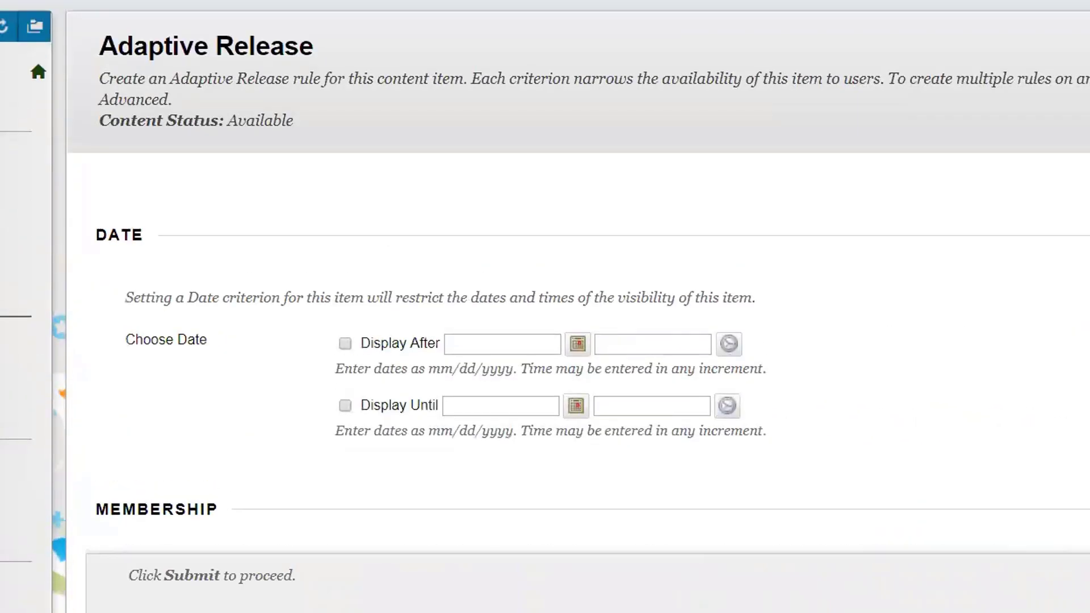
pyautogui.scroll(-5, 625, 335)
pyautogui.scroll(-5, 545, 307)
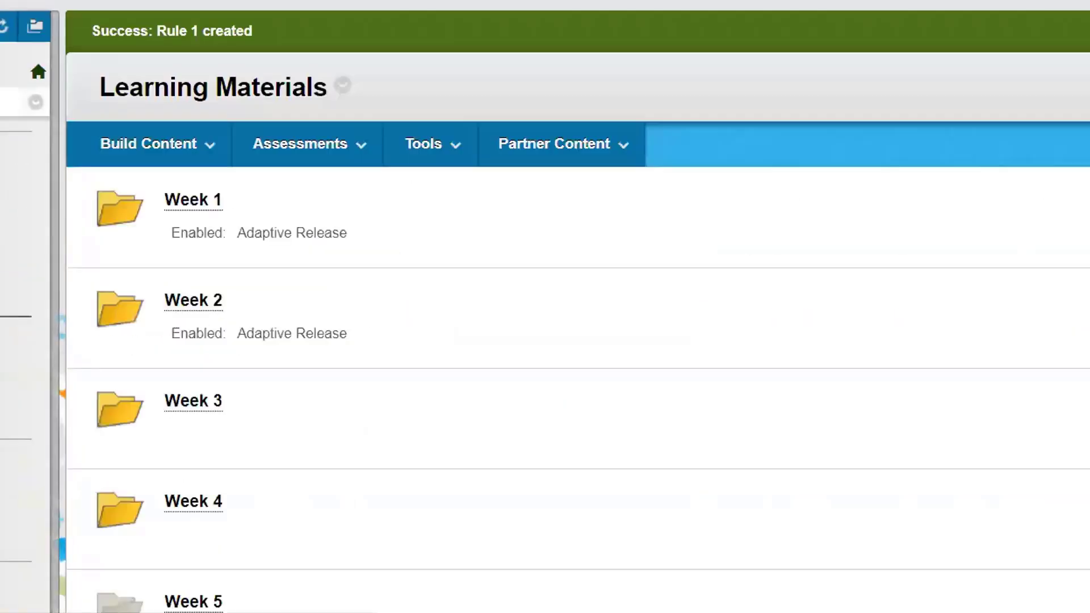
pyautogui.scroll(-2, 596, 170)
pyautogui.scroll(-4, 616, 165)
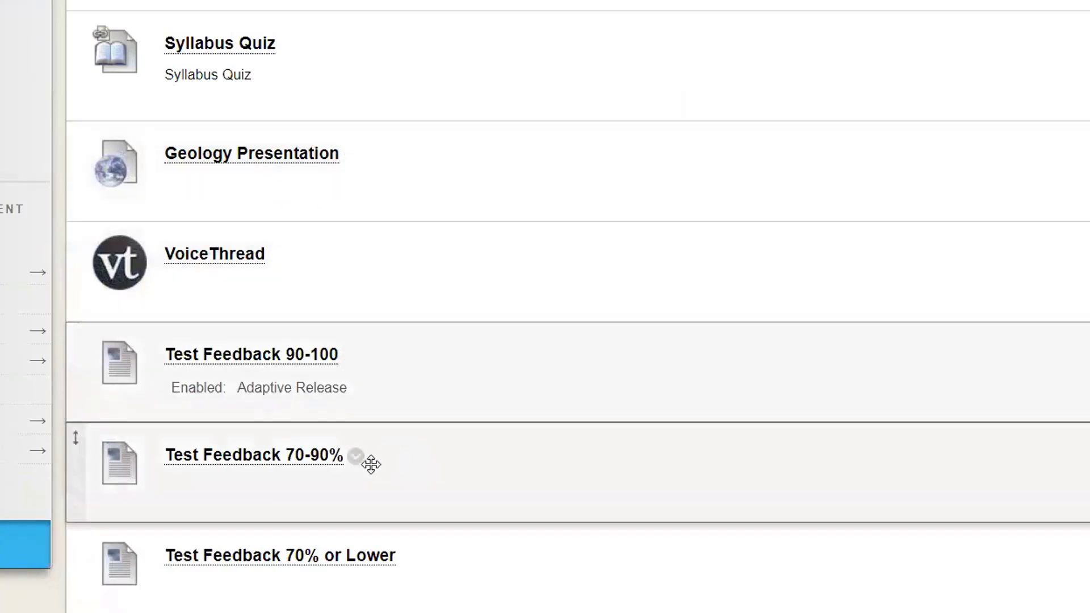
pyautogui.click(356, 457)
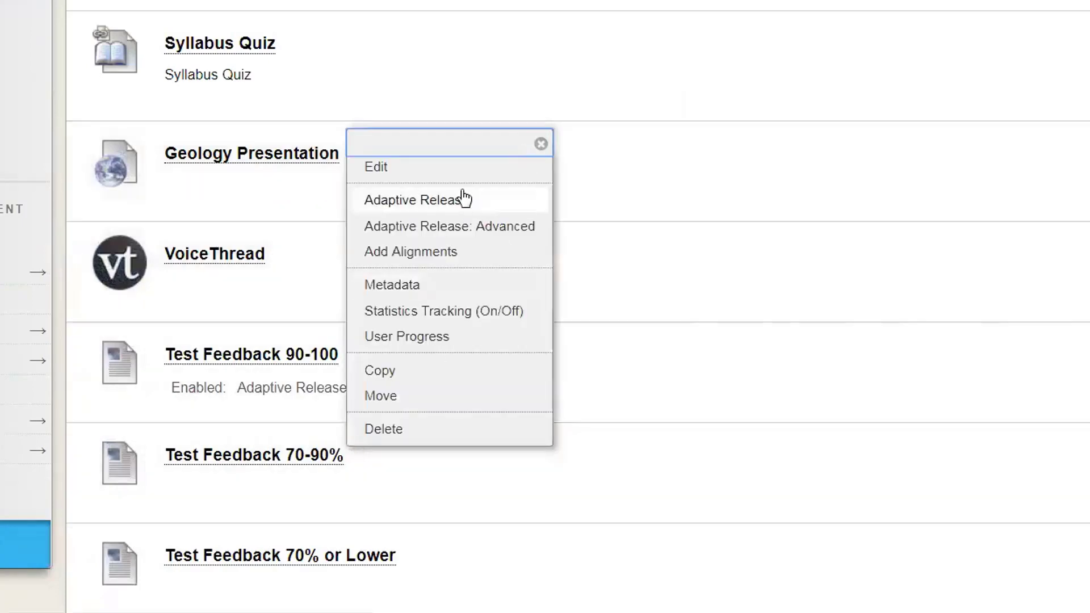
pyautogui.click(461, 173)
pyautogui.scroll(-6, 497, 165)
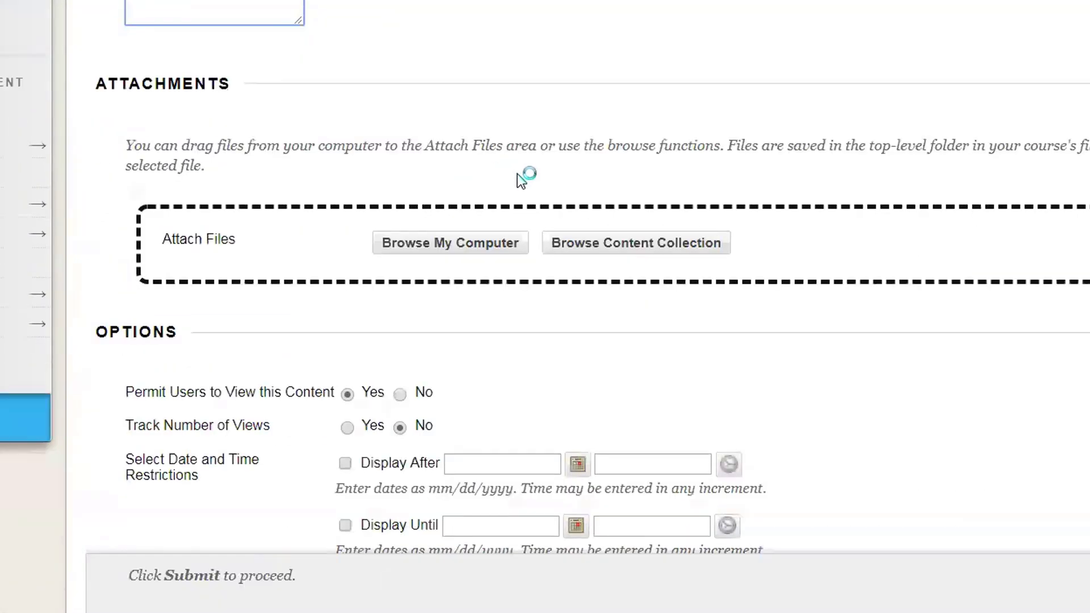
pyautogui.scroll(4, 346, 176)
pyautogui.scroll(5, 332, 162)
pyautogui.scroll(-5, 689, 202)
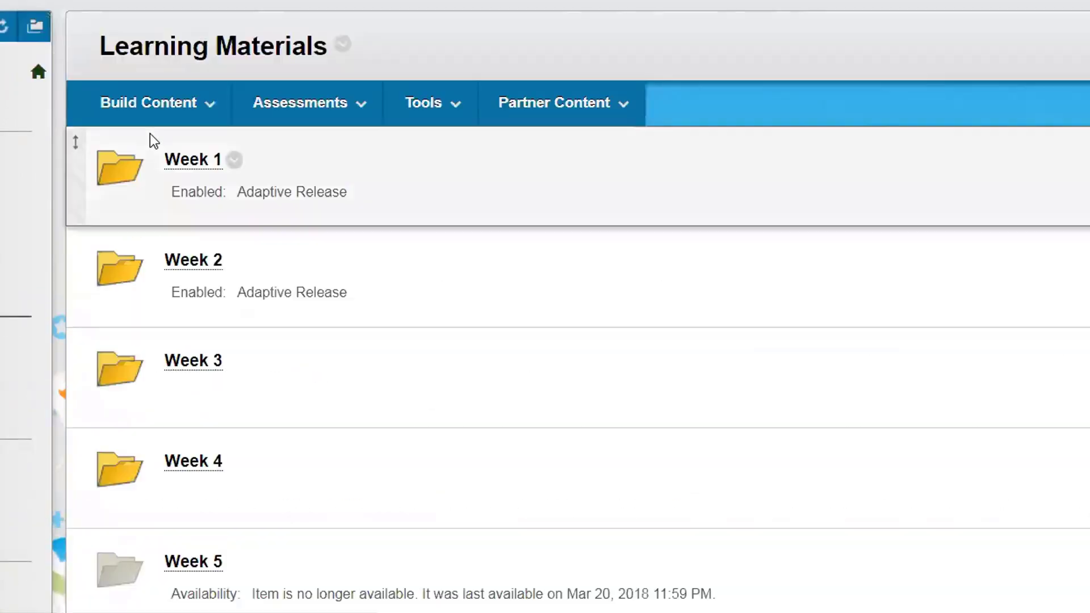
# - Open Adaptive Release for Test Feedback 70-90% and choose the Grade Center column Test - Quiz 2 Chapters 5 - 8
pyautogui.scroll(-10, 355, 261)
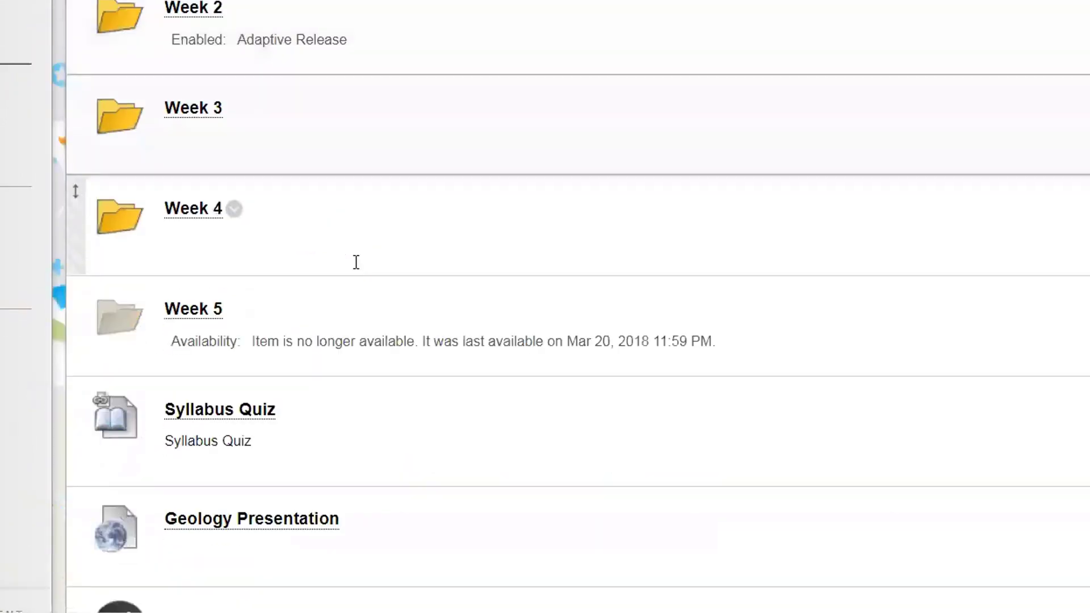
pyautogui.click(359, 458)
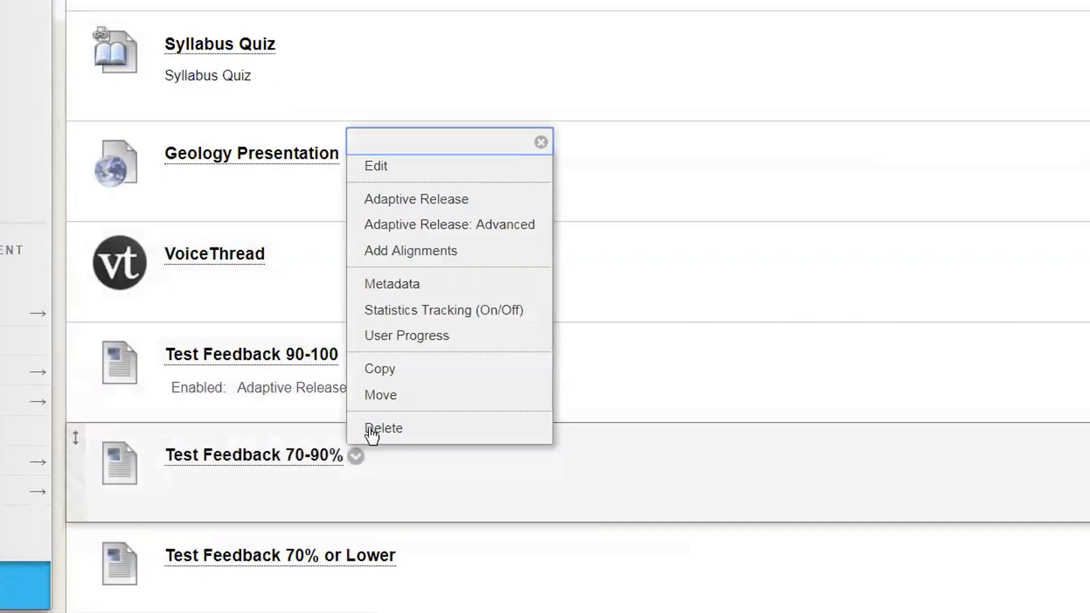
pyautogui.click(399, 209)
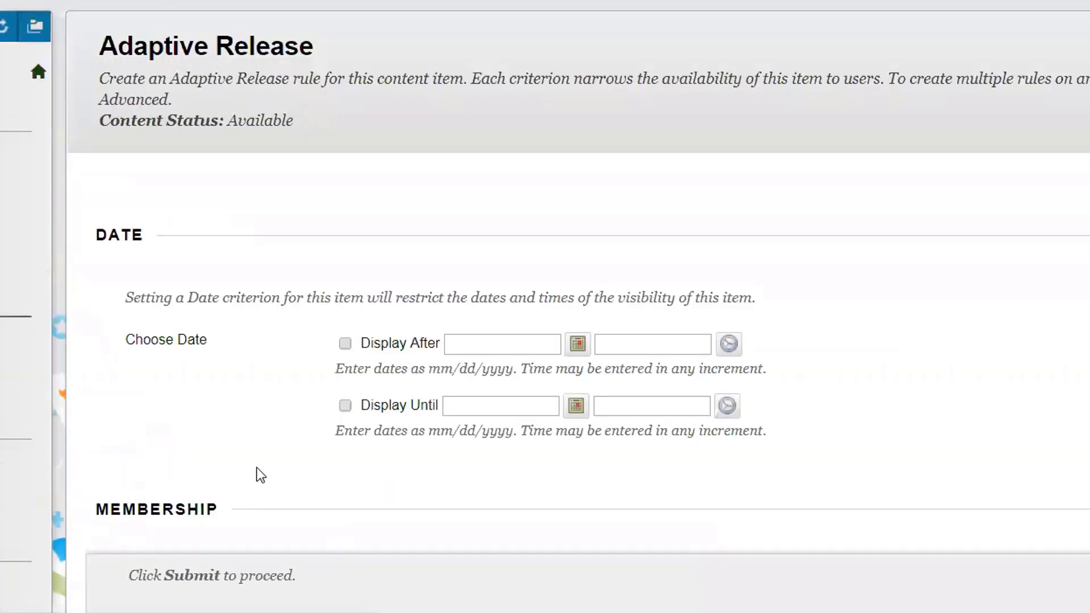
pyautogui.scroll(-8, 334, 358)
pyautogui.scroll(-5, 434, 284)
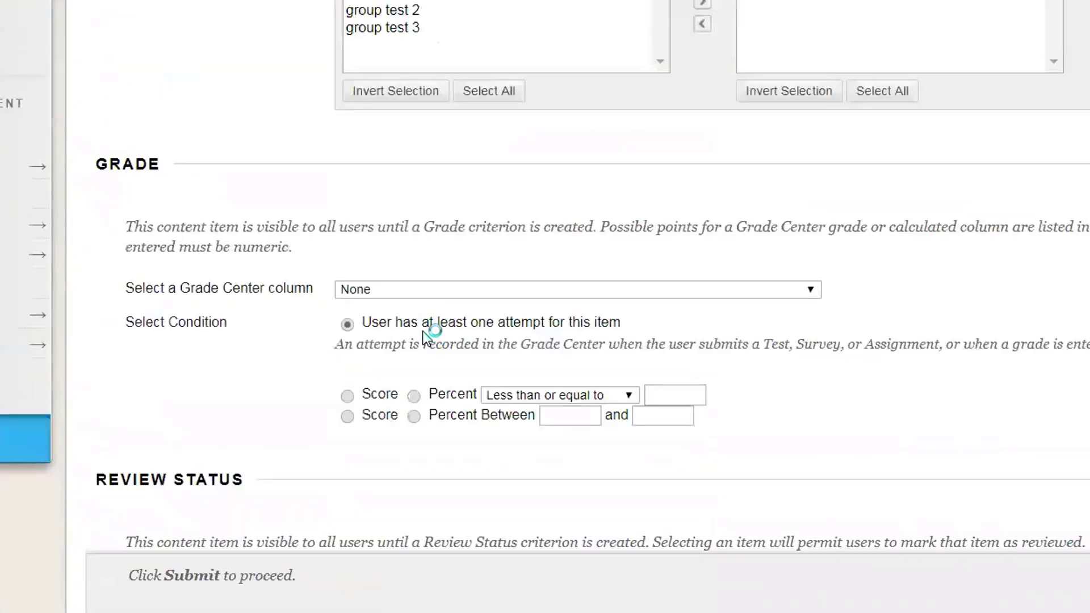
pyautogui.click(503, 292)
pyautogui.scroll(-15, 500, 341)
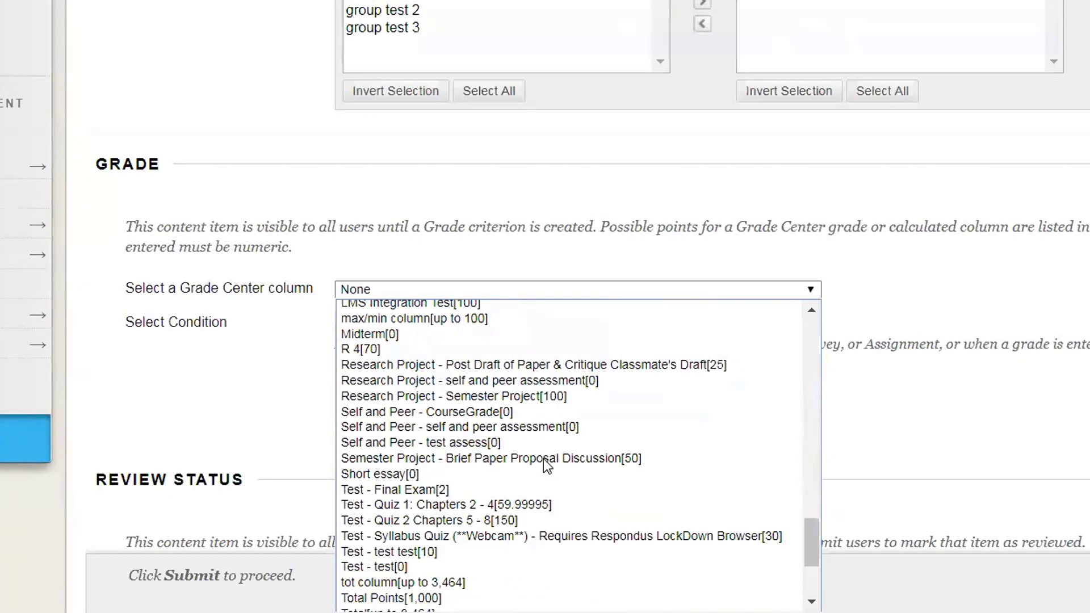
pyautogui.click(493, 520)
pyautogui.scroll(-2, 547, 166)
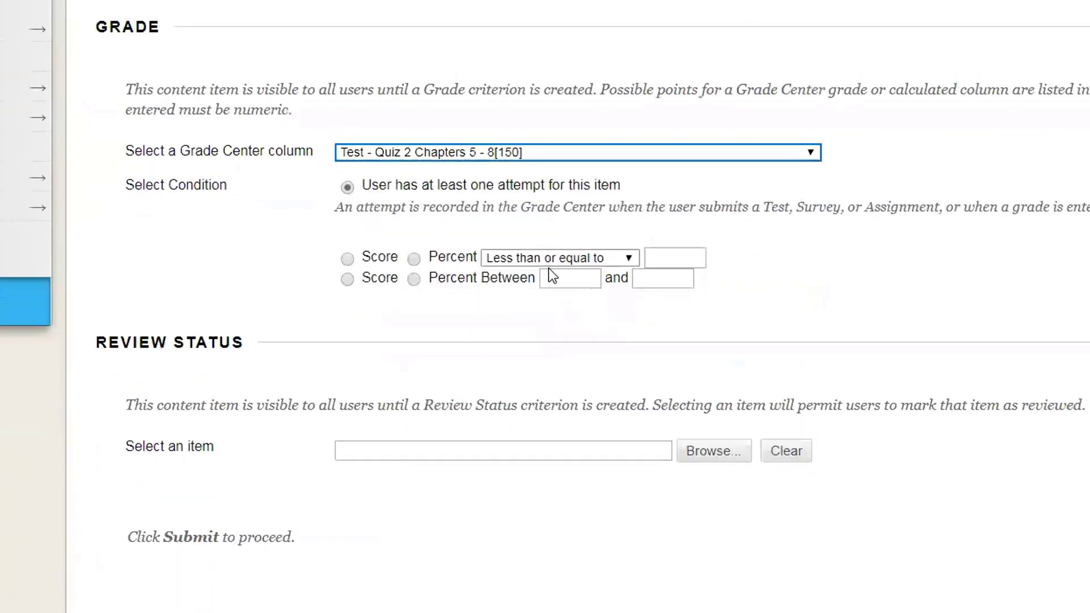
# - Try to set the grade condition to less than or equal to 89, and submit the Test Feedback 70-90% rule
pyautogui.click(561, 265)
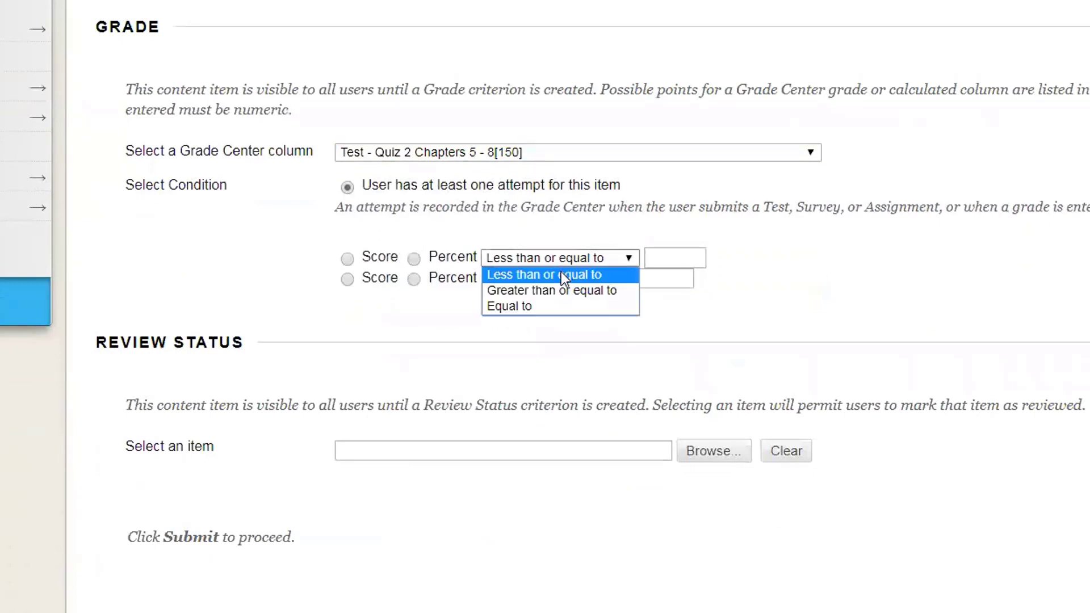
pyautogui.click(561, 275)
pyautogui.click(692, 258)
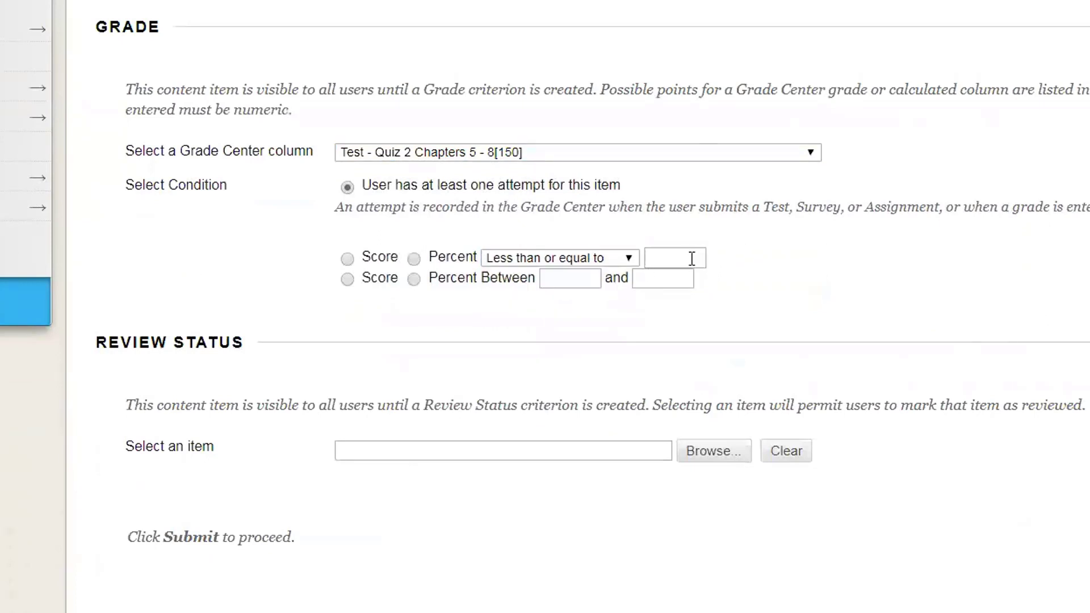
pyautogui.write('89')
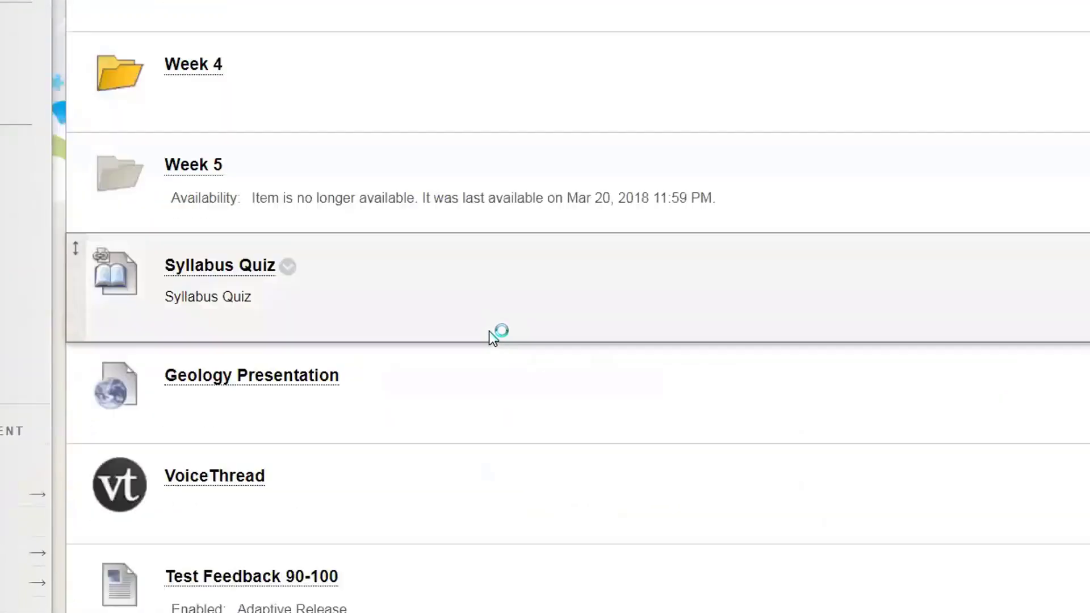
# - Reopen Adaptive Release for Test Feedback 70-90% and switch its grade condition to Percent Between
pyautogui.scroll(-4, 491, 335)
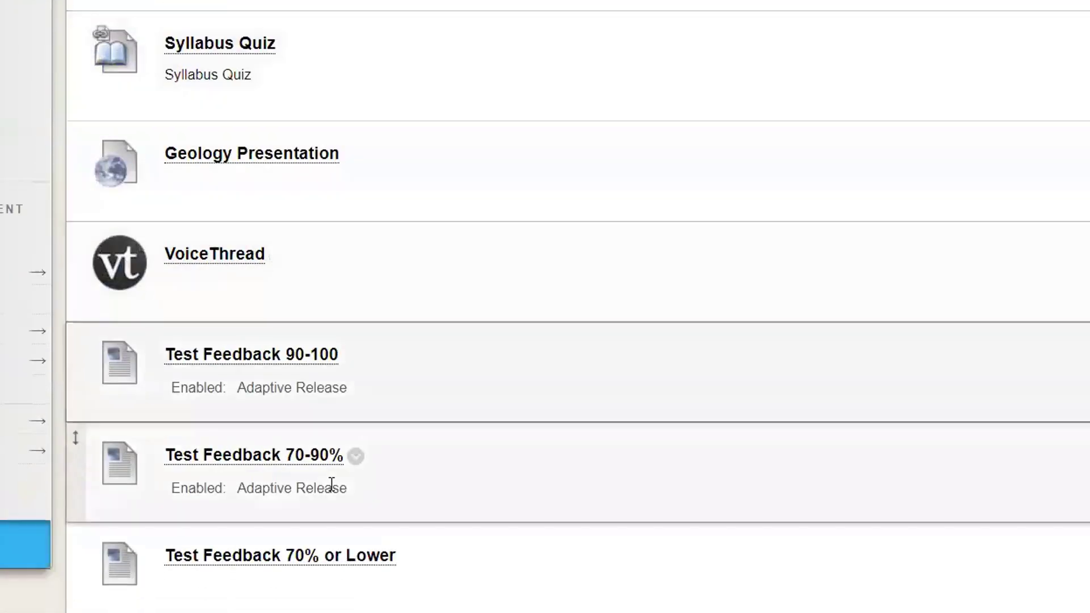
pyautogui.click(353, 456)
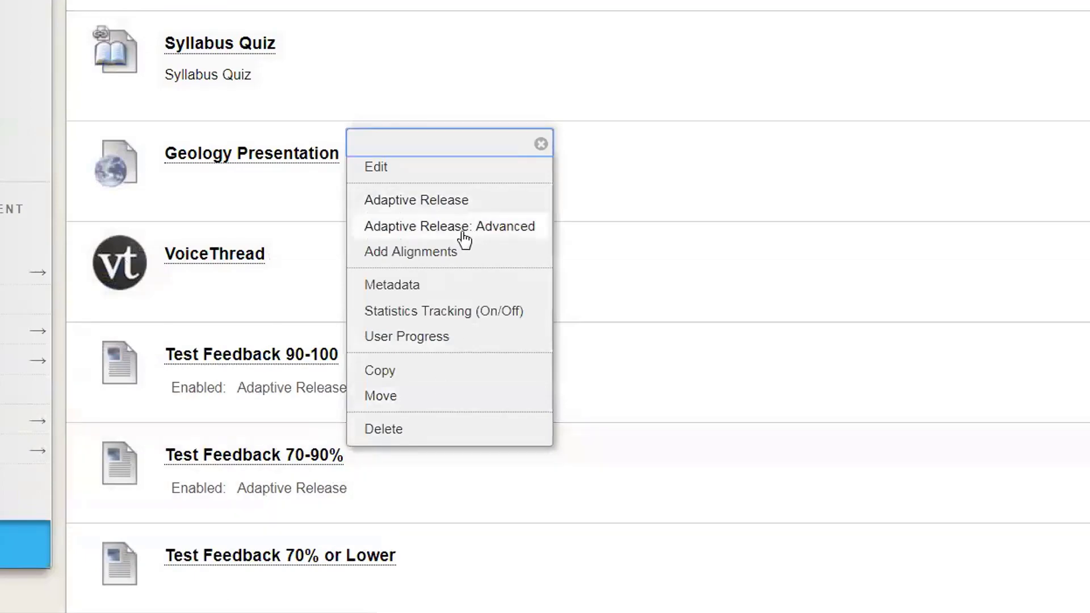
pyautogui.click(475, 207)
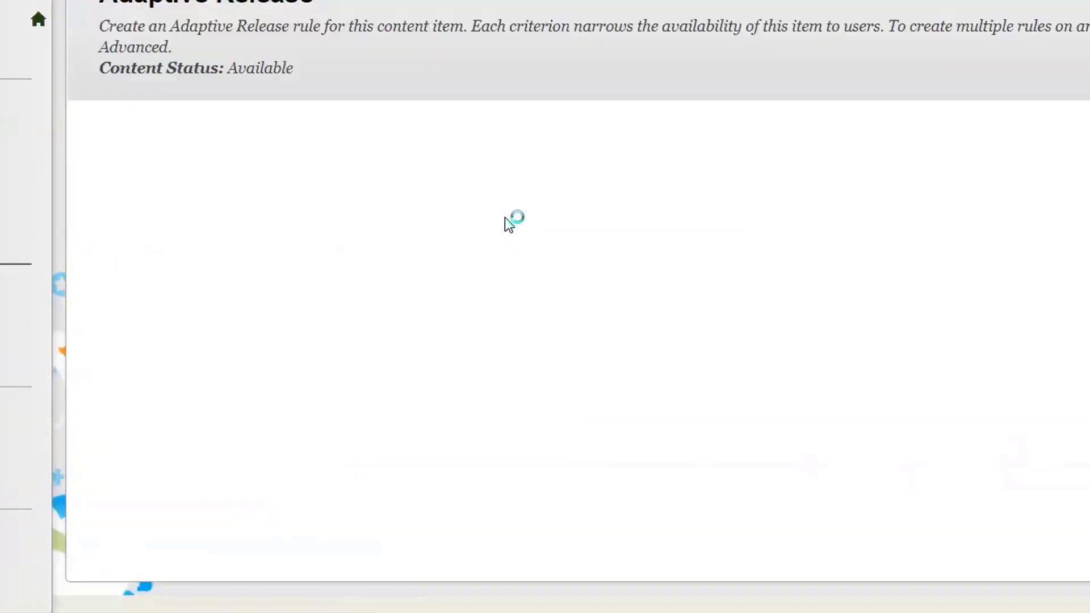
pyautogui.scroll(-12, 505, 220)
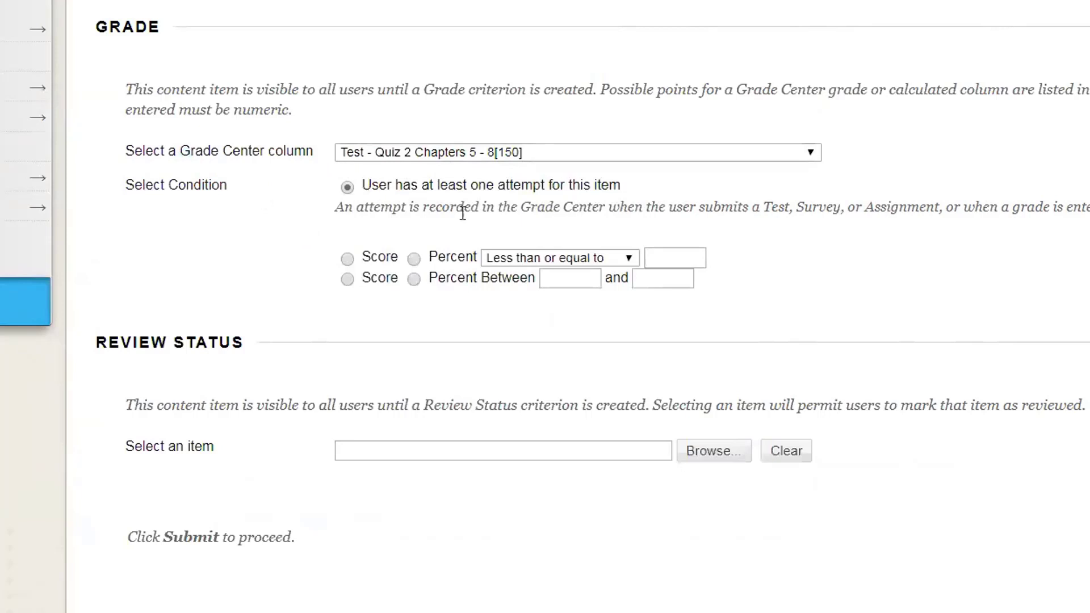
pyautogui.click(414, 260)
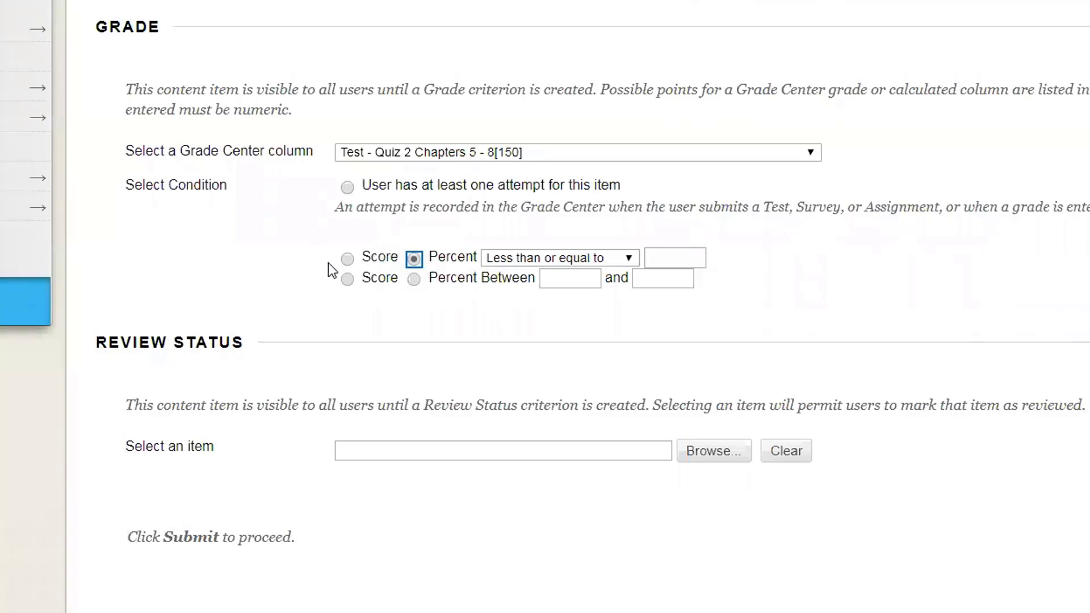
pyautogui.click(349, 279)
pyautogui.click(414, 280)
# - Enter a percent range between 70 and 89.9999 for the Quiz 2 grade condition
pyautogui.click(556, 280)
pyautogui.write('70')
pyautogui.click(677, 277)
pyautogui.write('8')
pyautogui.press('BackSpace')
pyautogui.write('89.9999')
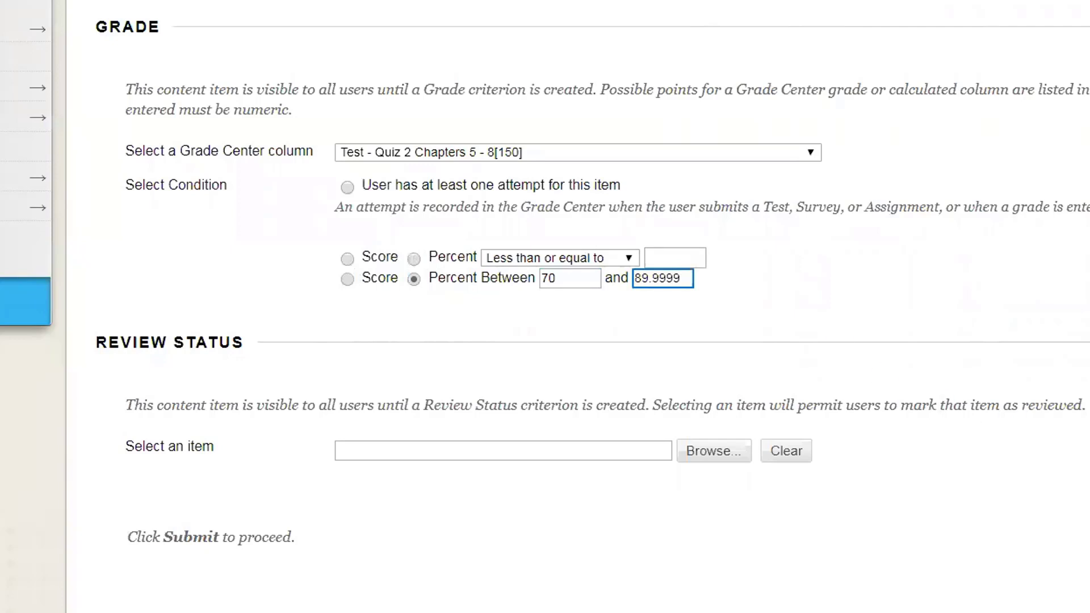
# - Set the upper limit of the percent range to 89 and submit the Test Feedback 70-90% rule
pyautogui.press('Tab')
pyautogui.hotkey('shift', 'Tab')
pyautogui.click(584, 280)
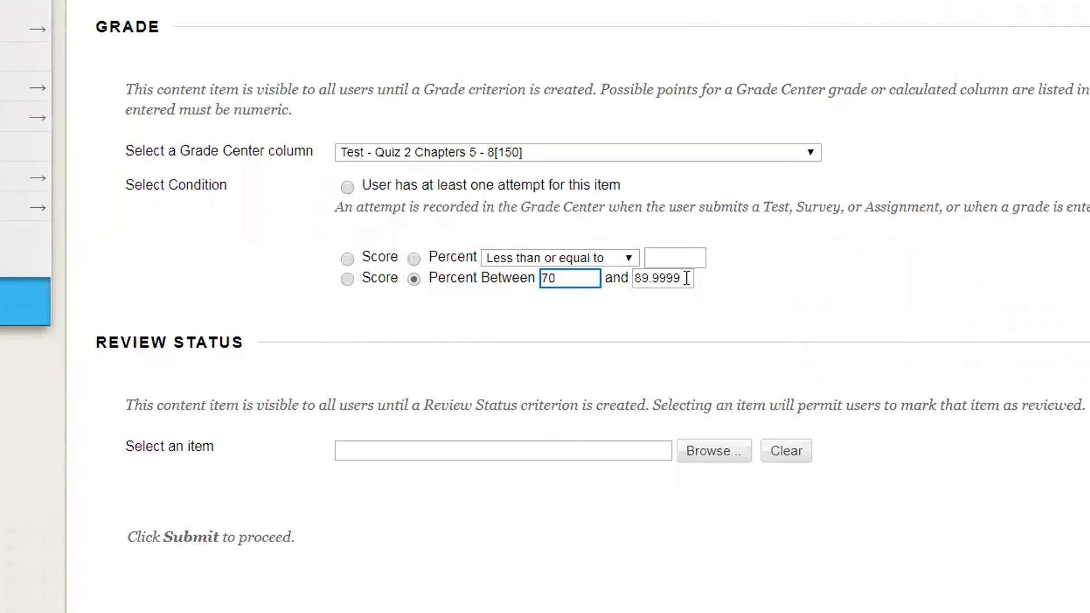
pyautogui.moveTo(687, 278); pyautogui.dragTo(628, 278)
pyautogui.write('89')
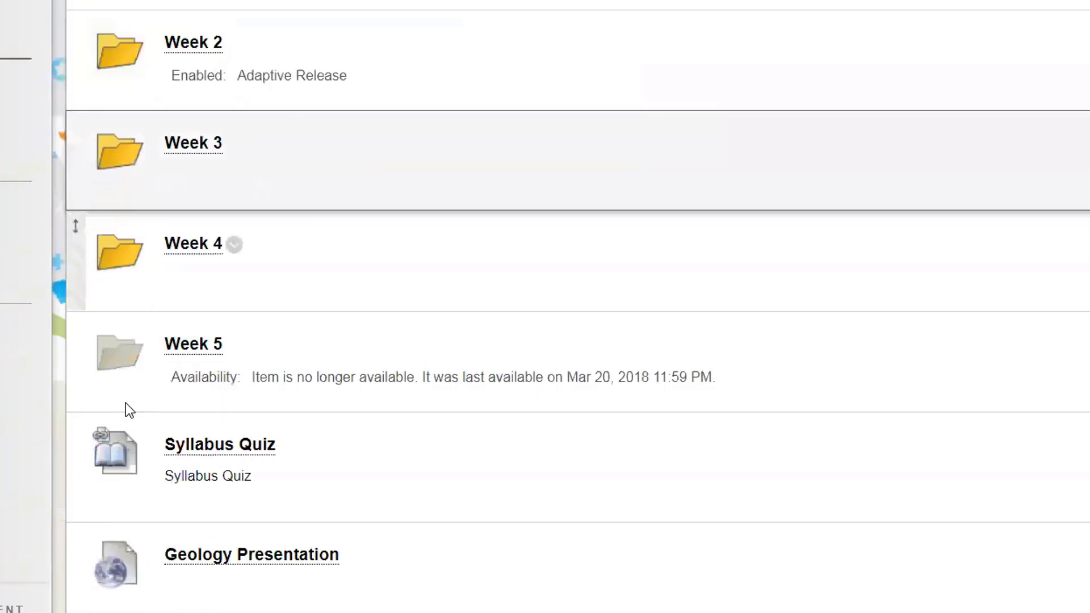
# - Reopen Adaptive Release for Test Feedback 90-100 and switch its grade condition to Percent Between
pyautogui.scroll(-5, 295, 393)
pyautogui.scroll(-2, 295, 393)
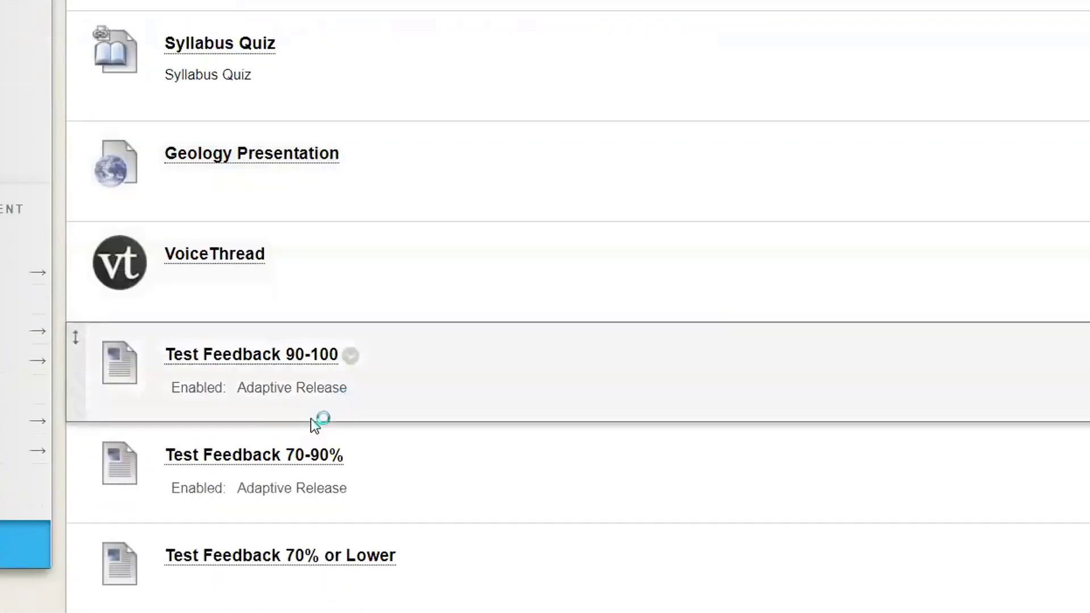
pyautogui.click(350, 356)
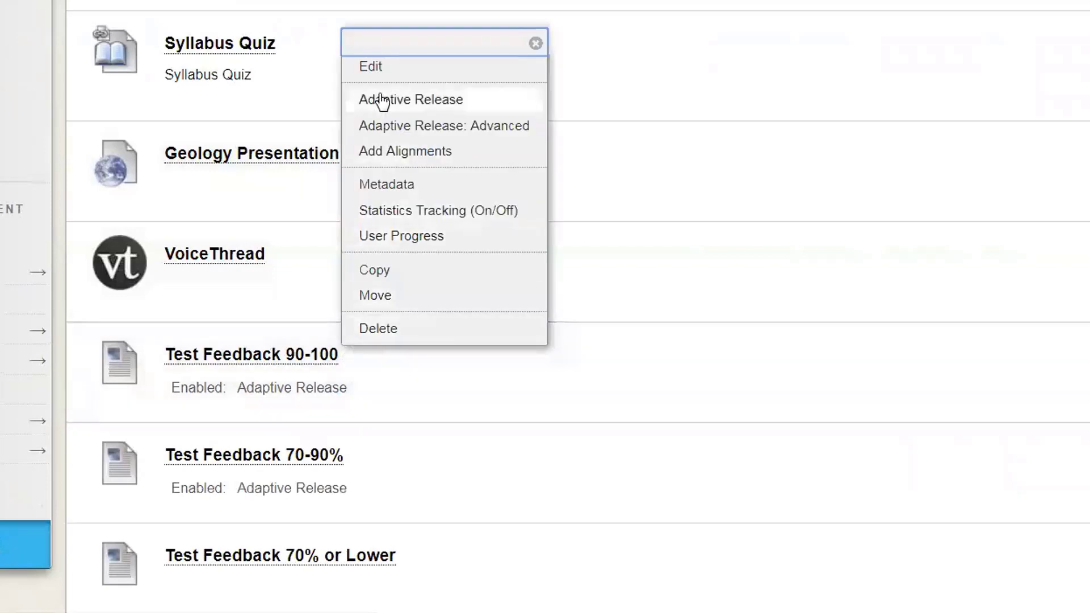
pyautogui.click(398, 96)
pyautogui.scroll(-8, 432, 110)
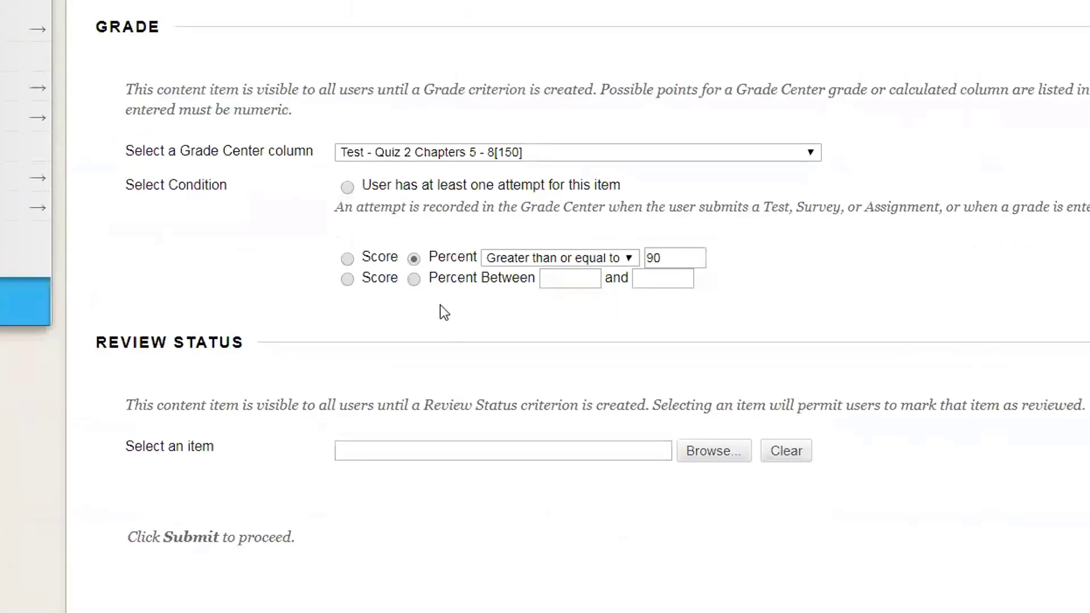
pyautogui.click(414, 279)
# - Set the percent range between 90 and 100, and submit the Test Feedback 90-100 rule
pyautogui.click(568, 279)
pyautogui.write('90')
pyautogui.click(659, 277)
pyautogui.write('90')
pyautogui.press('BackSpace')
pyautogui.press('BackSpace')
pyautogui.write('100')
pyautogui.click(670, 258)
pyautogui.click(655, 260)
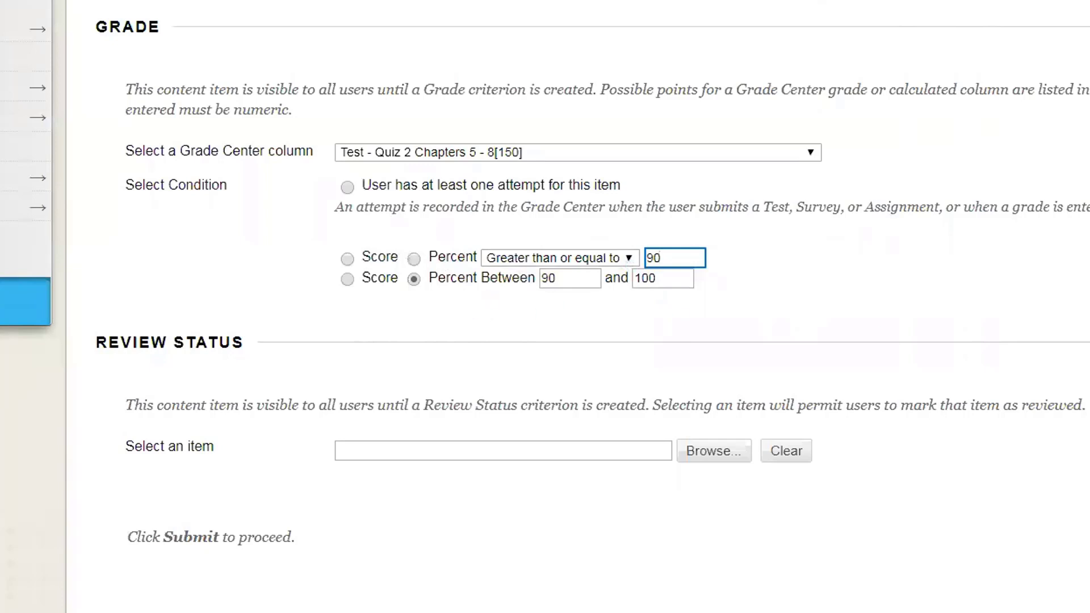
pyautogui.click(659, 277)
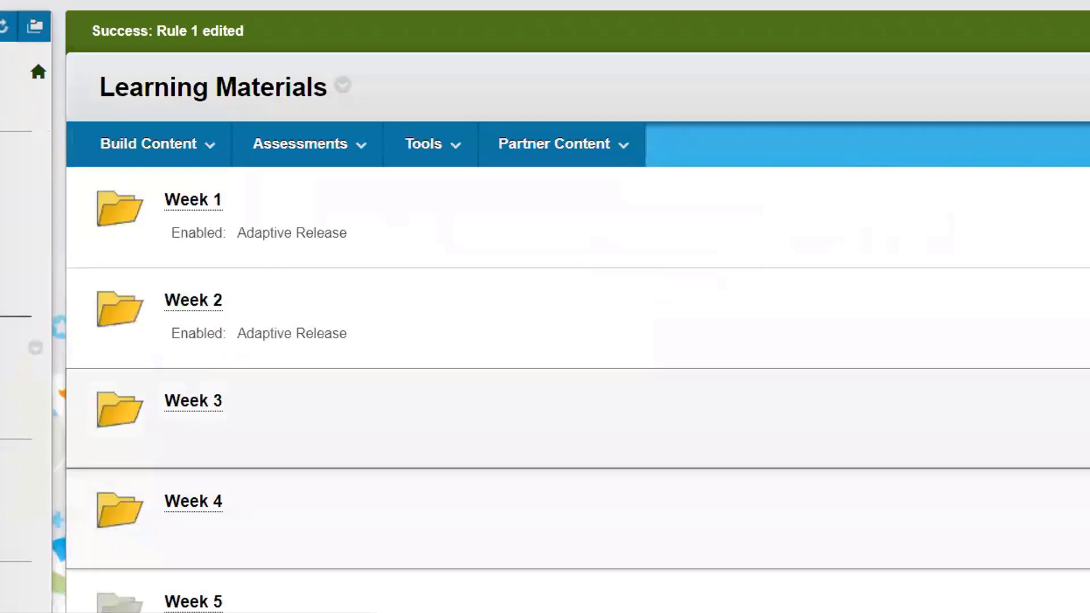
# - Review the Learning Materials items, and locate Quiz 2 Chapters 5 - 8 in the Quizzes & Exams area
pyautogui.scroll(-10, 222, 273)
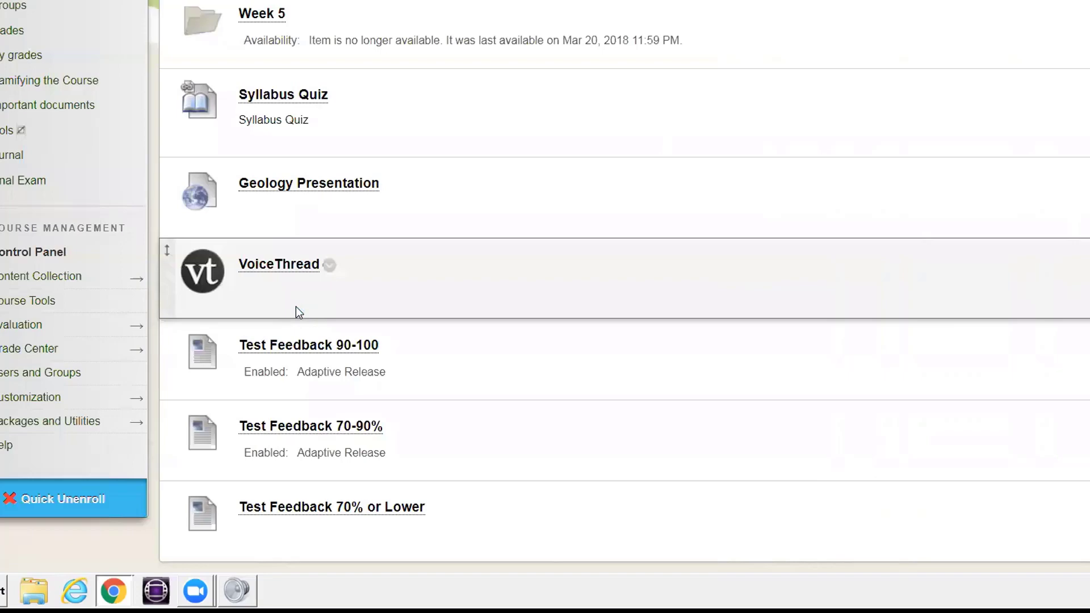
pyautogui.scroll(5, 296, 306)
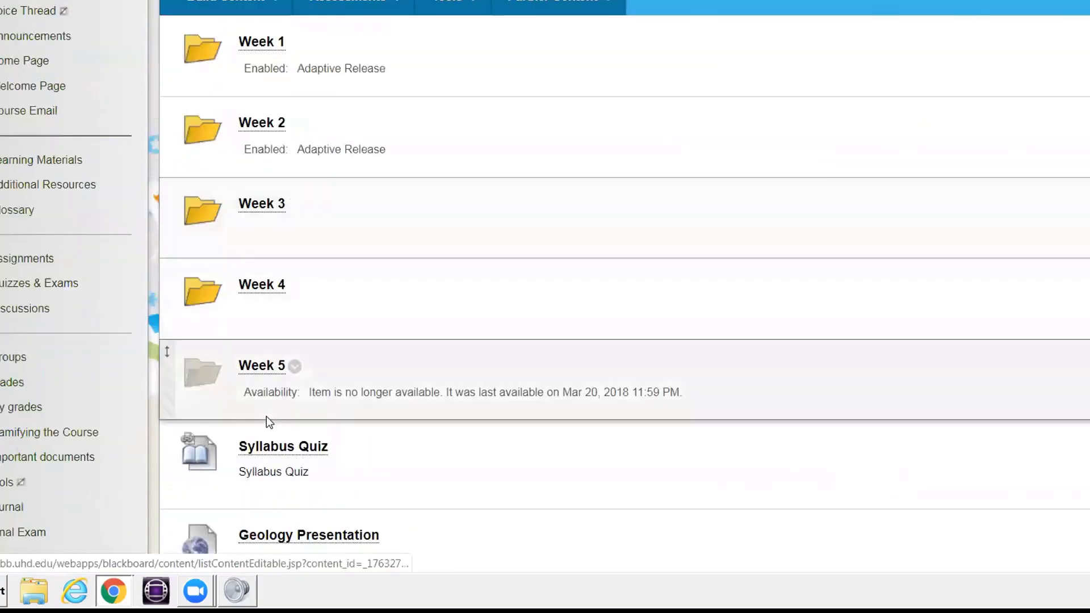
pyautogui.scroll(-3, 267, 417)
pyautogui.scroll(3, 227, 284)
pyautogui.click(84, 282)
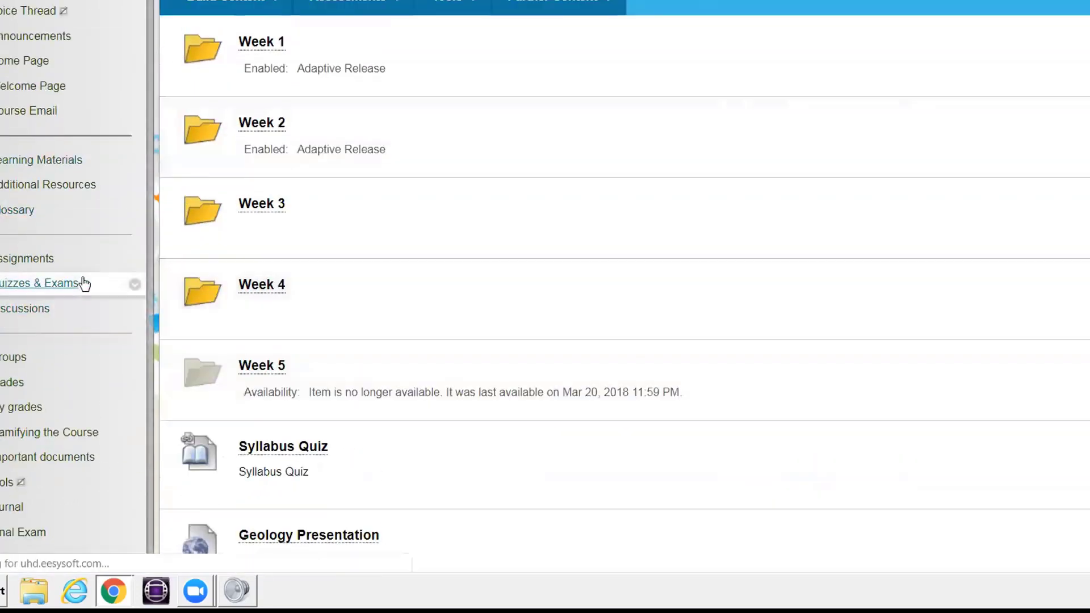
pyautogui.scroll(-3, 328, 243)
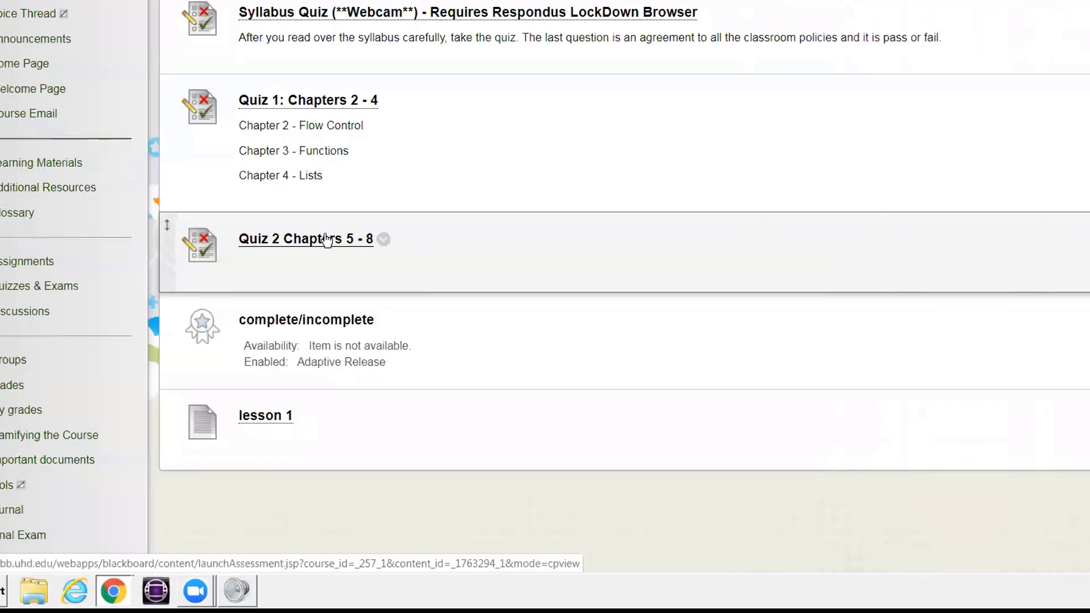
pyautogui.click(326, 239)
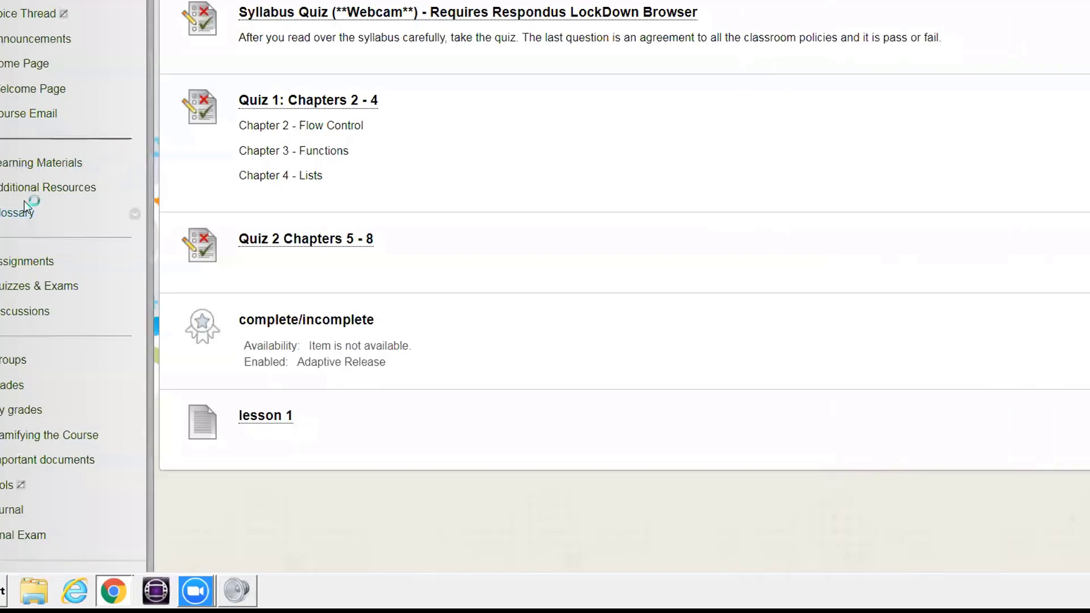
# - View the manual-enroll group set creation form in the course's Groups area, and return to Learning Materials without submitting
pyautogui.scroll(-5, 24, 201)
pyautogui.click(23, 463)
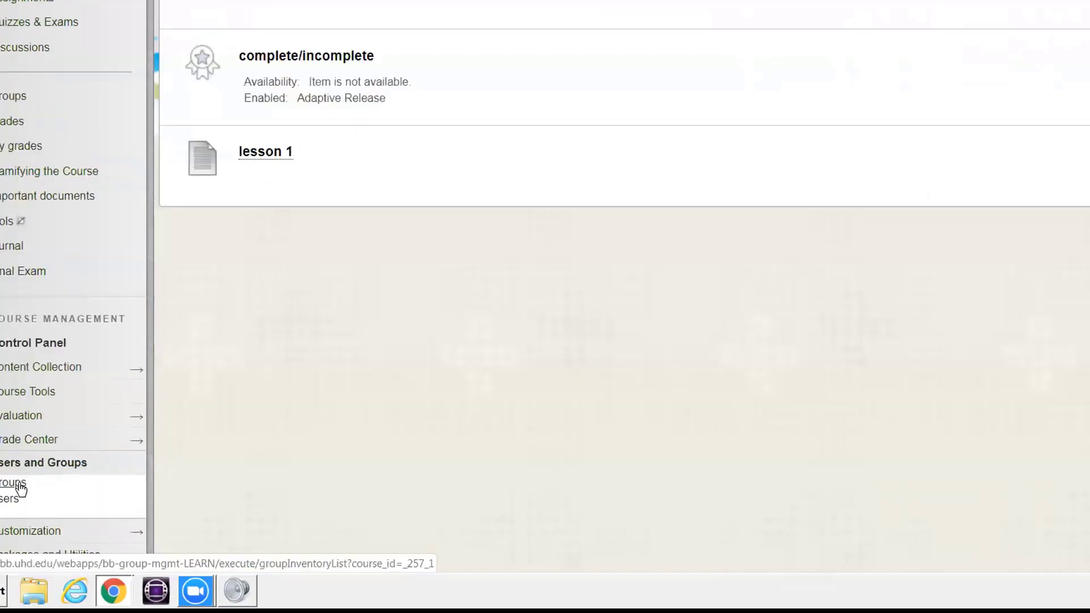
pyautogui.click(17, 484)
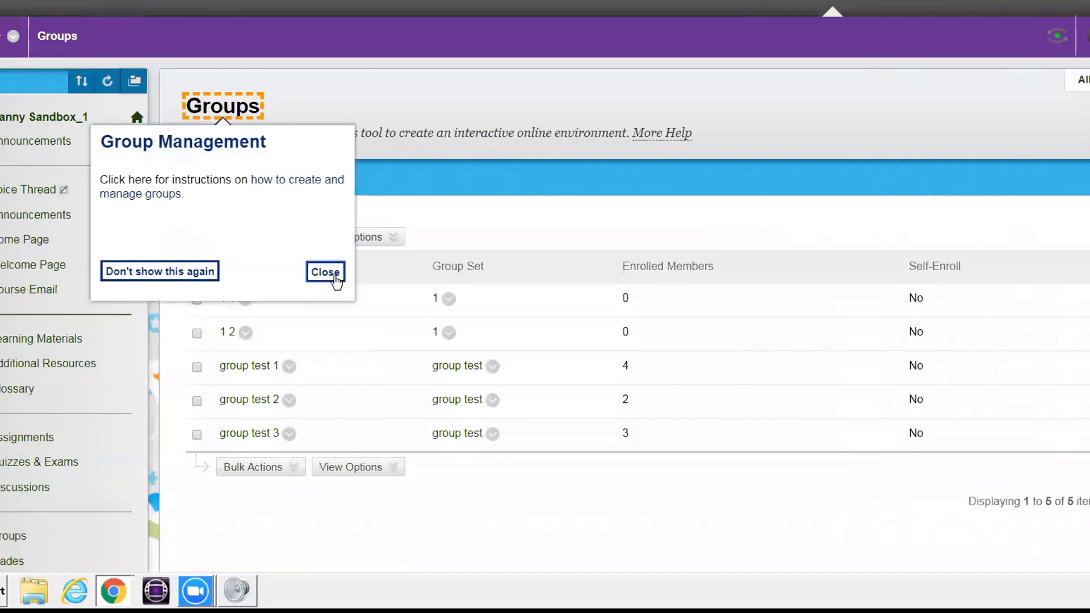
pyautogui.click(336, 272)
pyautogui.click(206, 177)
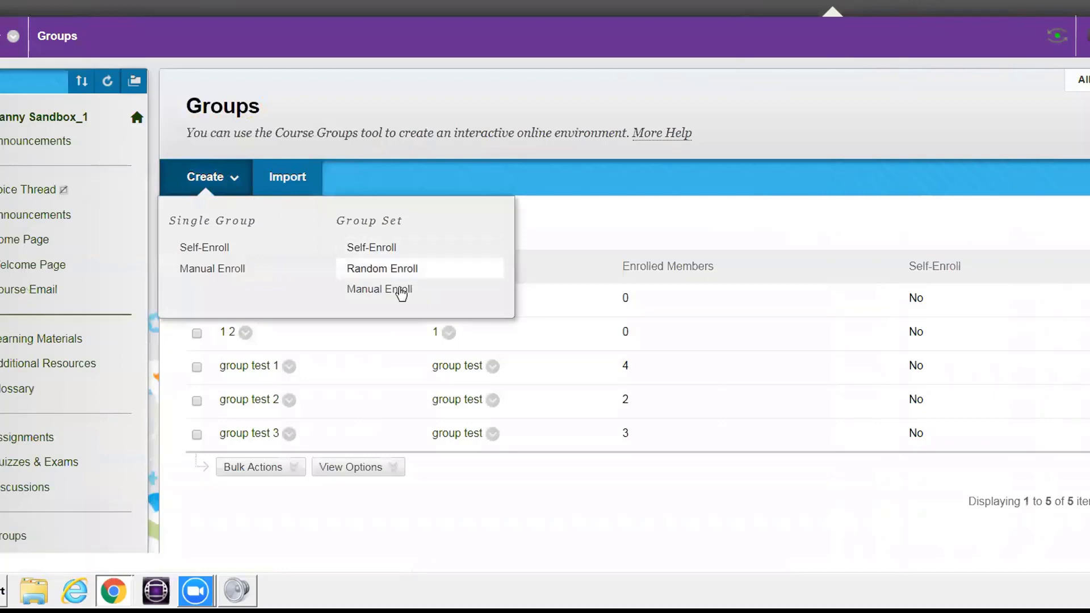
pyautogui.click(403, 289)
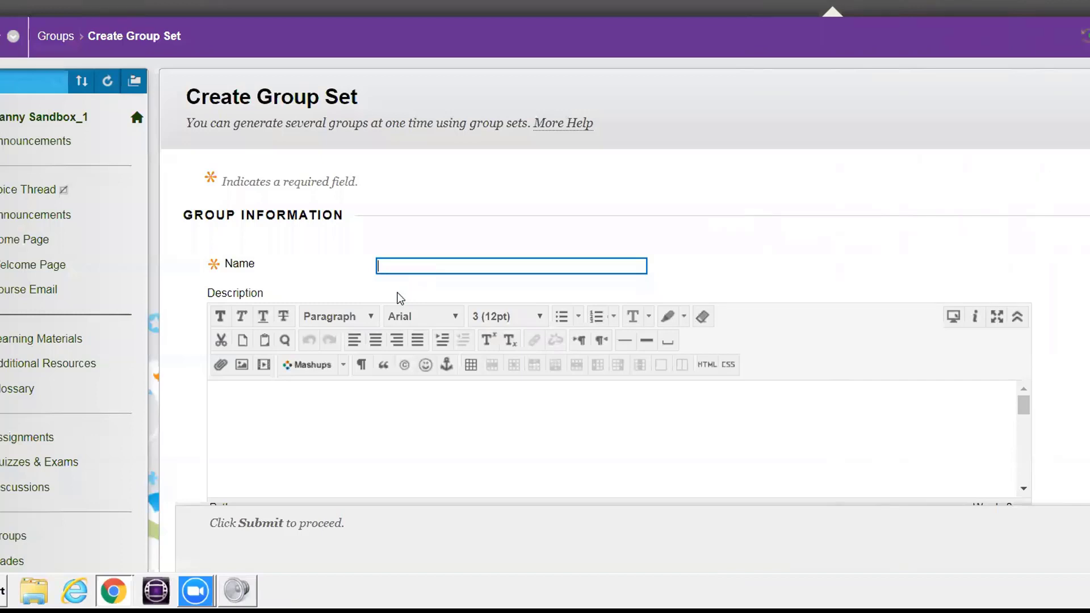
pyautogui.click(63, 339)
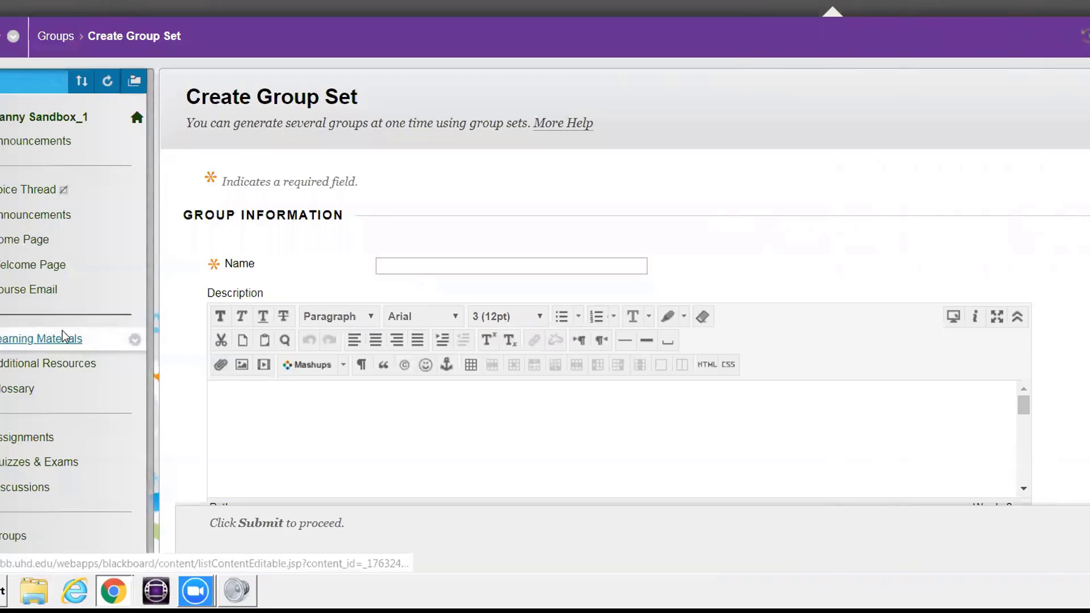